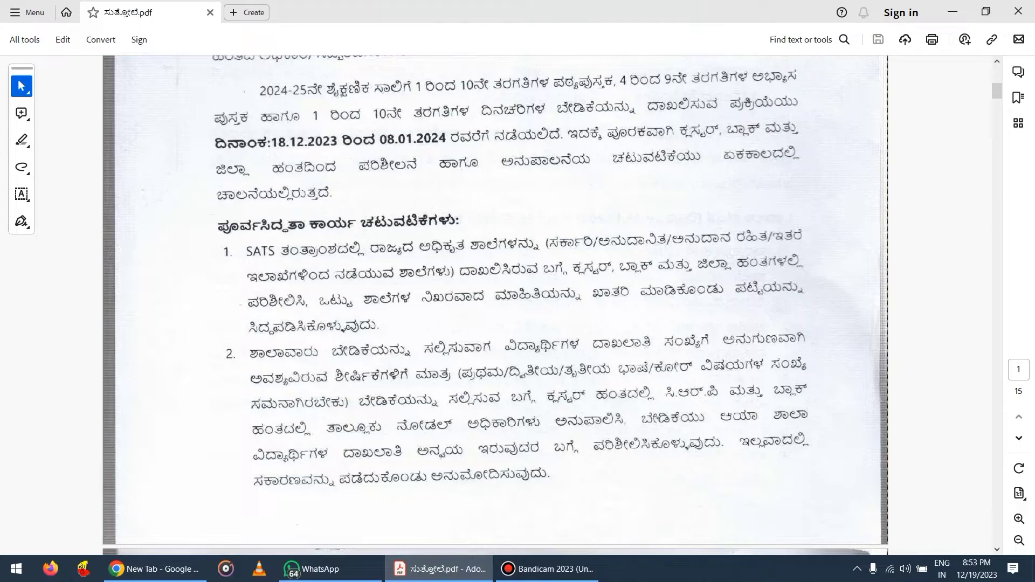
Step: Read the circular's preparatory instructions and the school-level section on page 2, marking its date heading and items 3 and 4
scroll(256, 145, down, 10)
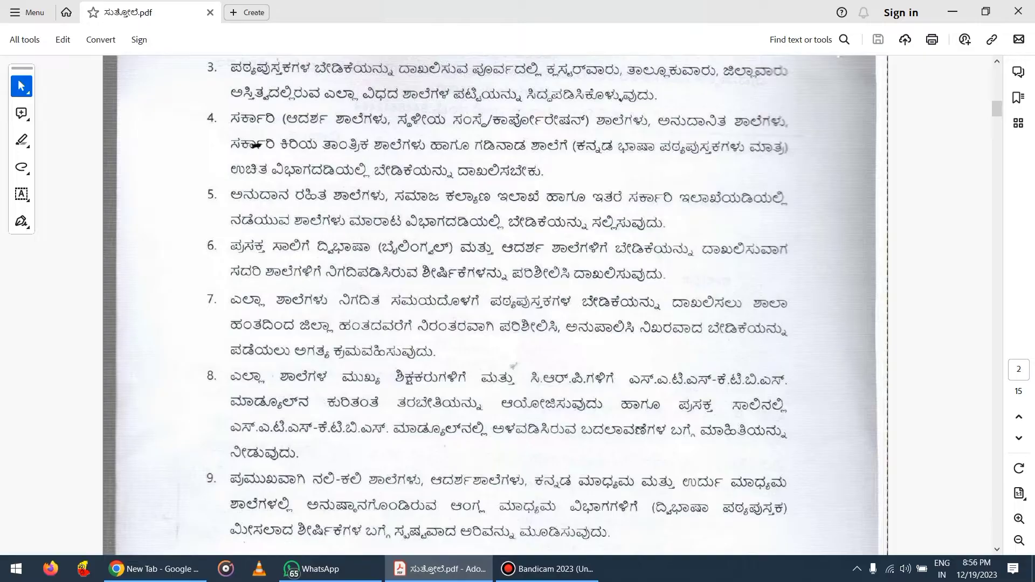
scroll(491, 301, down, 2)
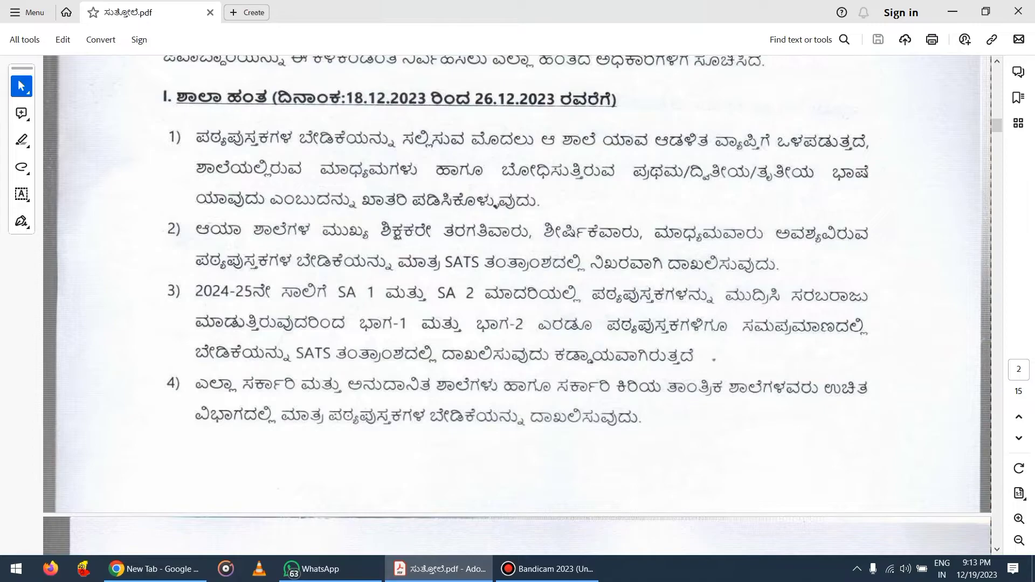
drag(157, 100, 697, 100)
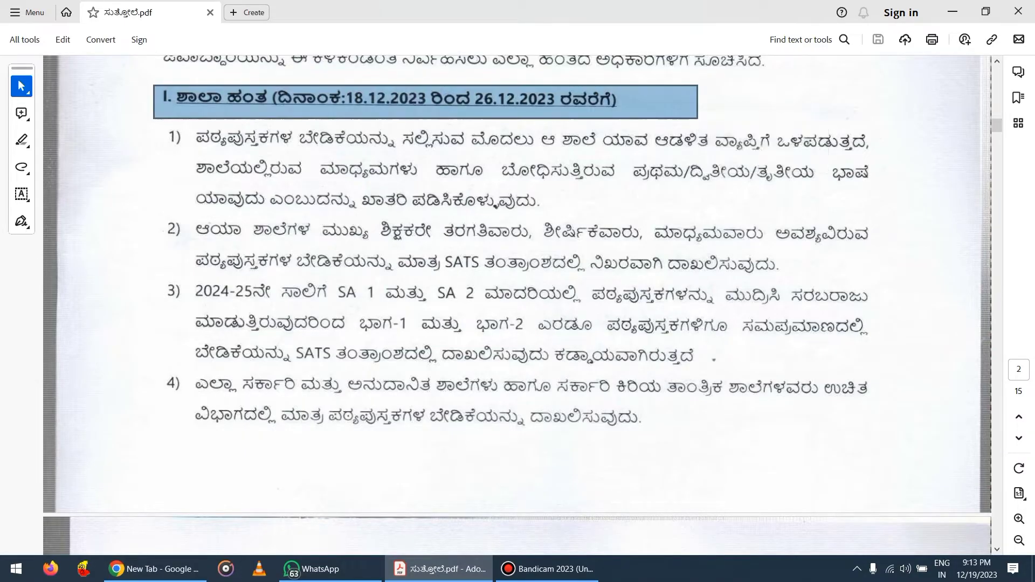
key(ctrl+a)
key(Escape)
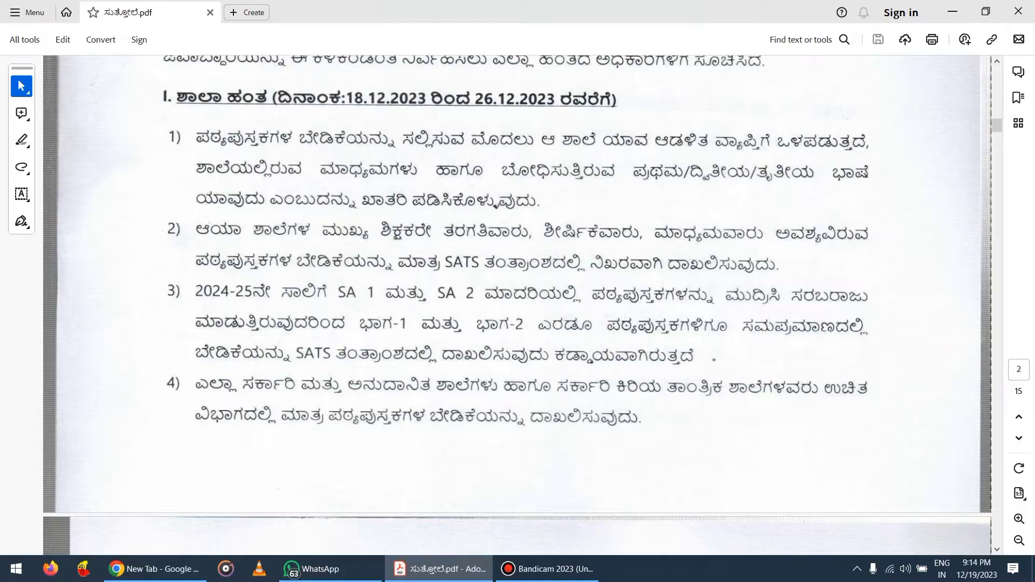
drag(141, 275, 906, 372)
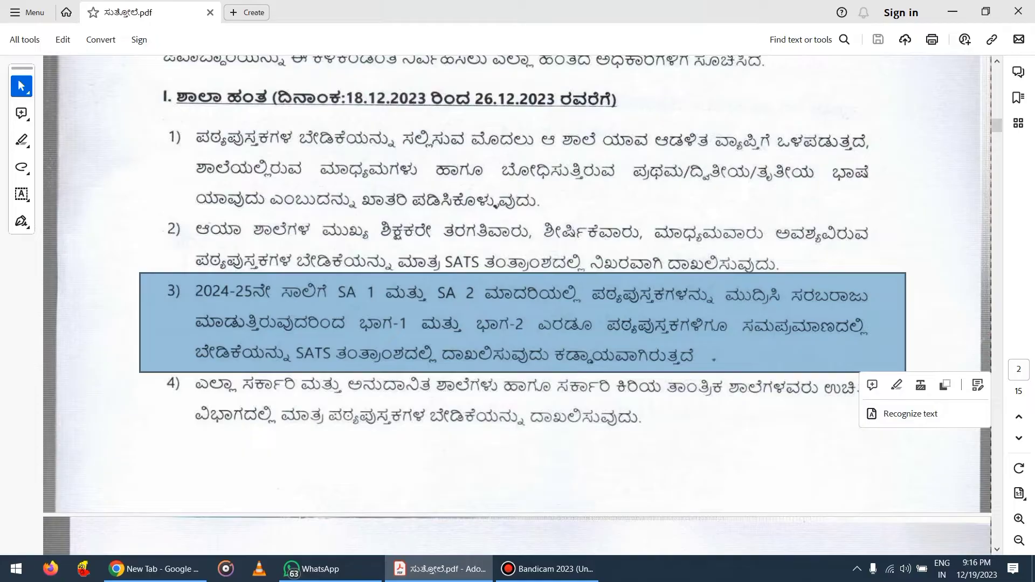
drag(149, 363, 935, 456)
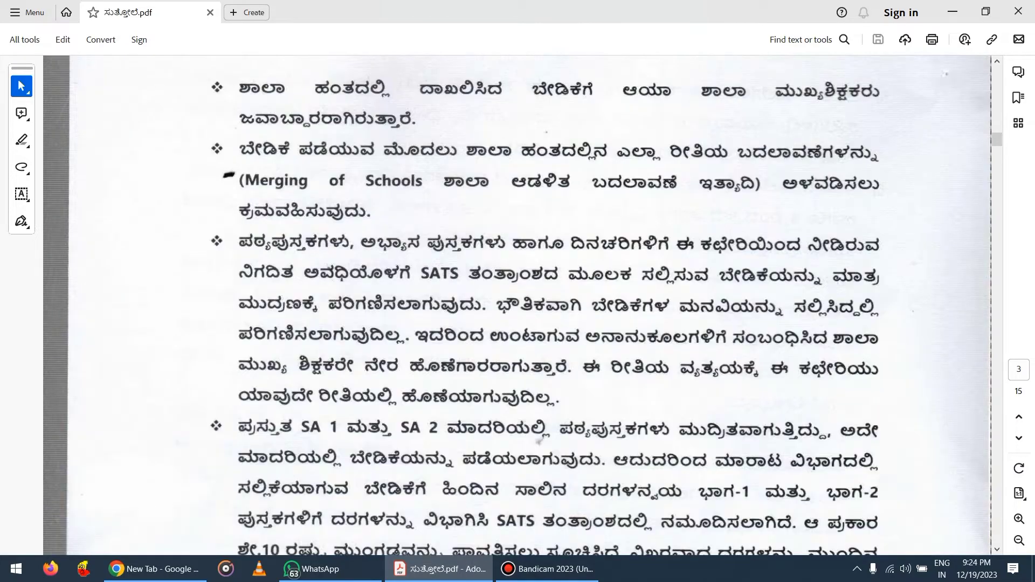
Step: Read the bulleted school-level instructions on page 3, marking the points on head teacher responsibility, SATS-only indents and SA 1/SA 2 textbook pricing
drag(202, 65, 893, 144)
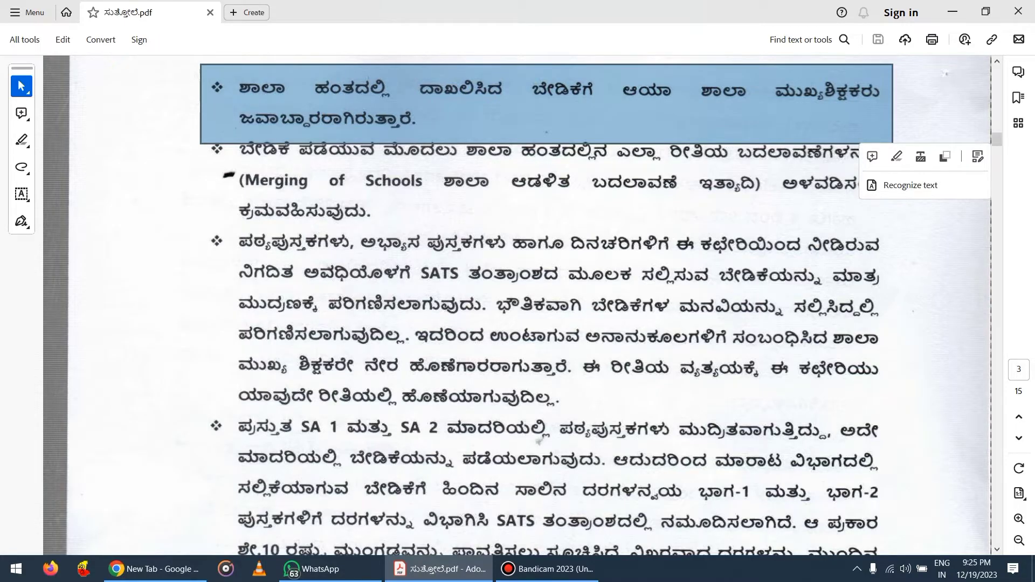
click(547, 305)
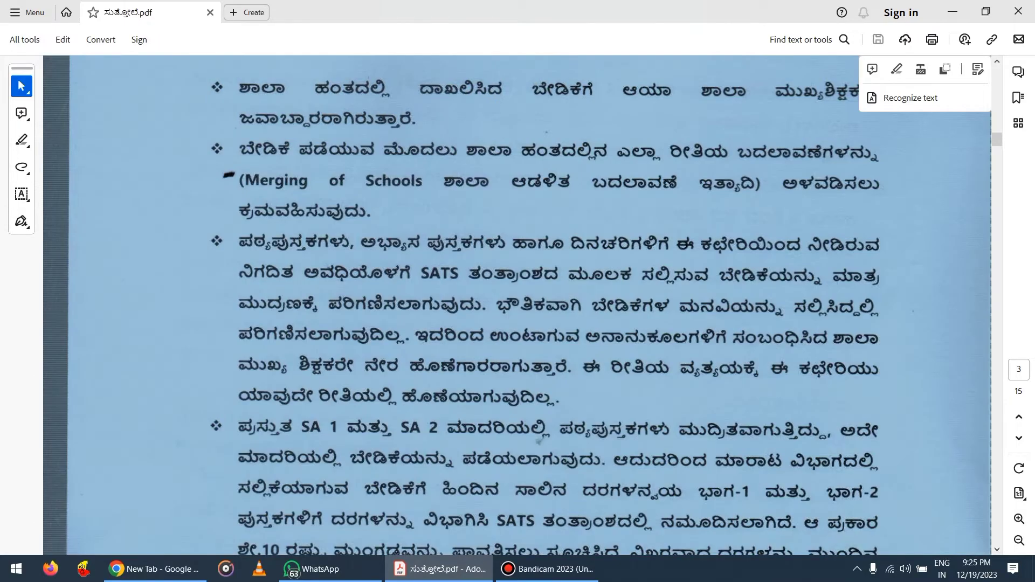
click(547, 305)
drag(195, 121, 894, 226)
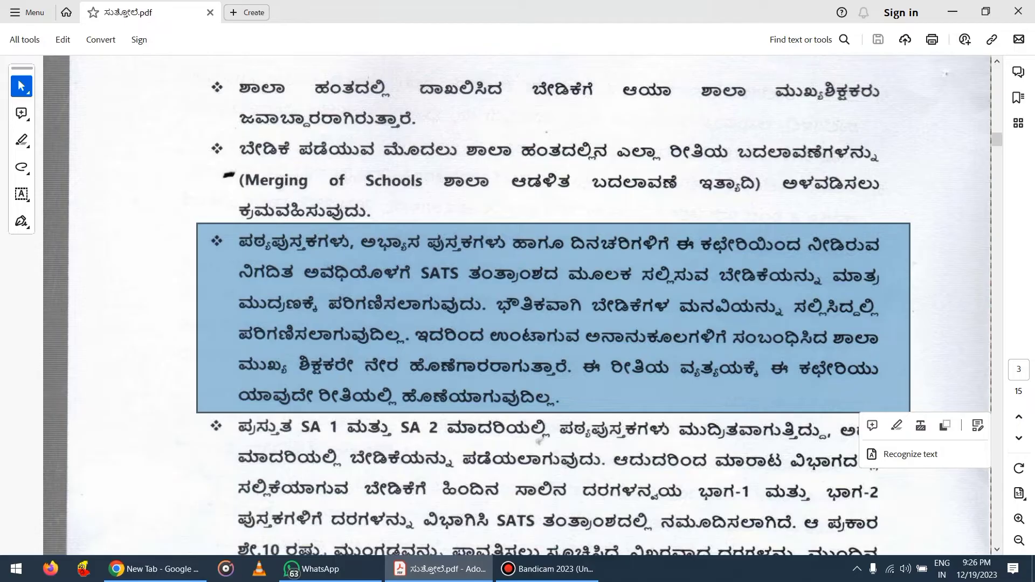
scroll(518, 305, down, 2)
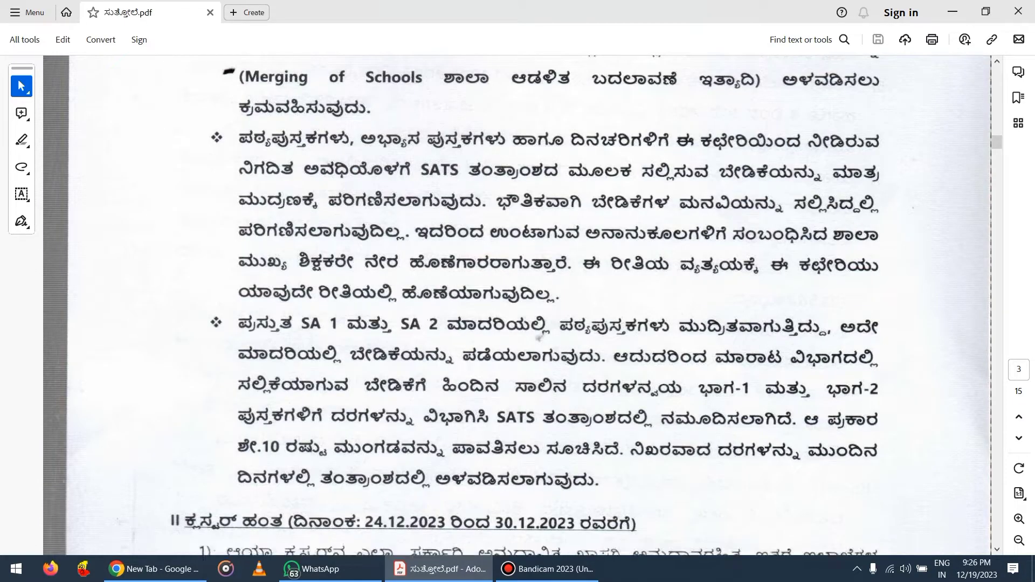
drag(198, 307, 910, 495)
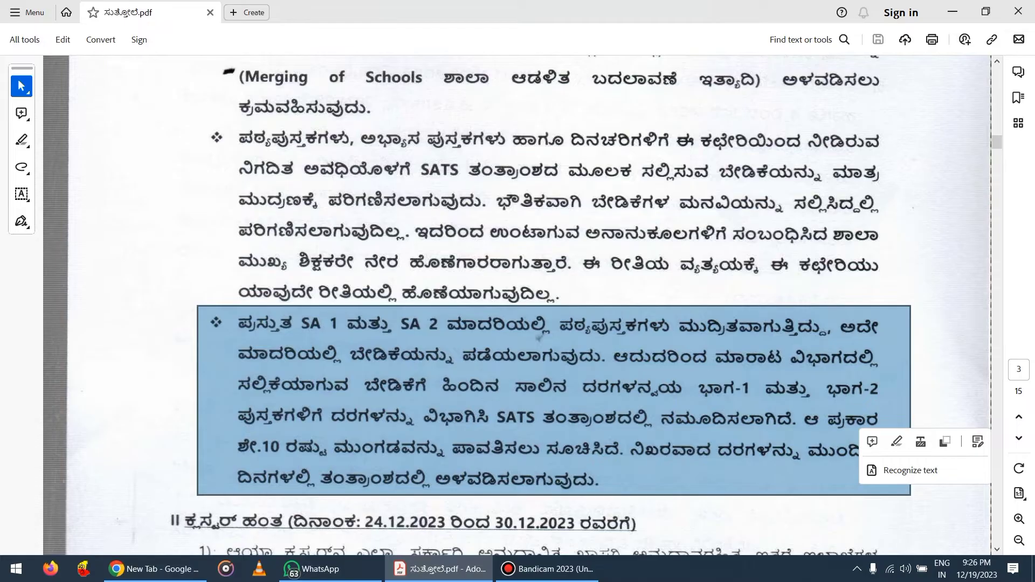
scroll(528, 291, down, 2)
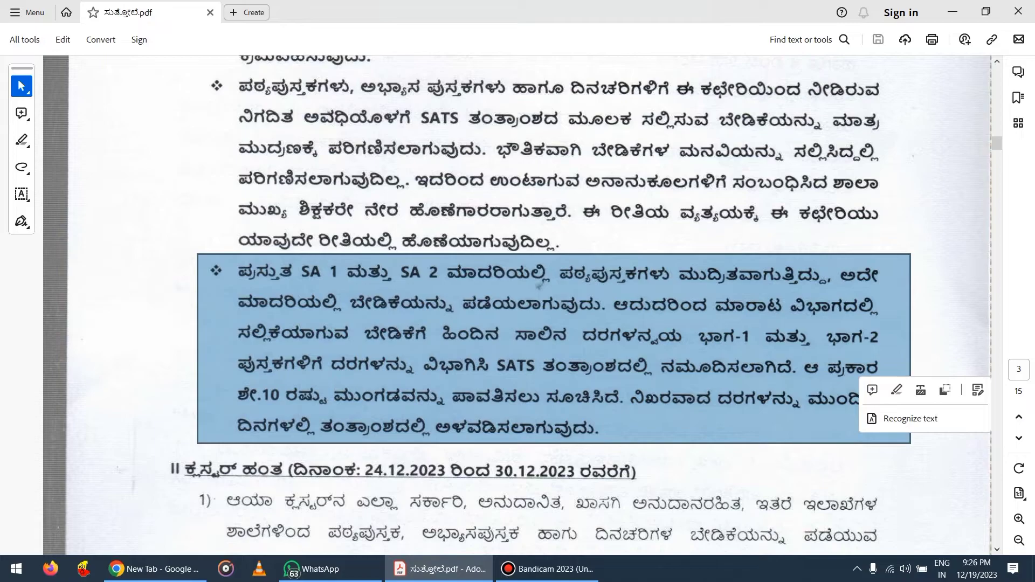
scroll(528, 302, down, 3)
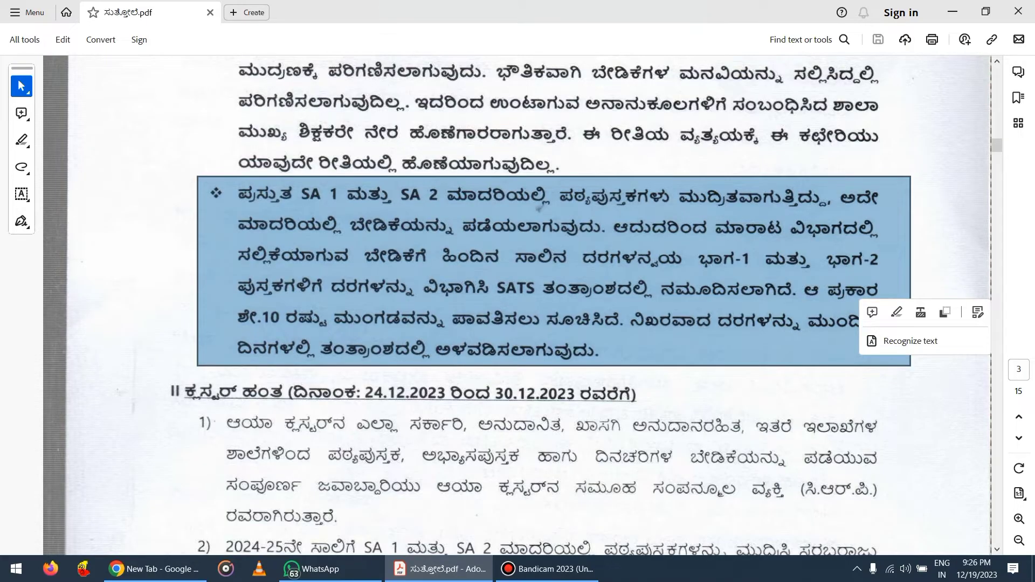
click(538, 207)
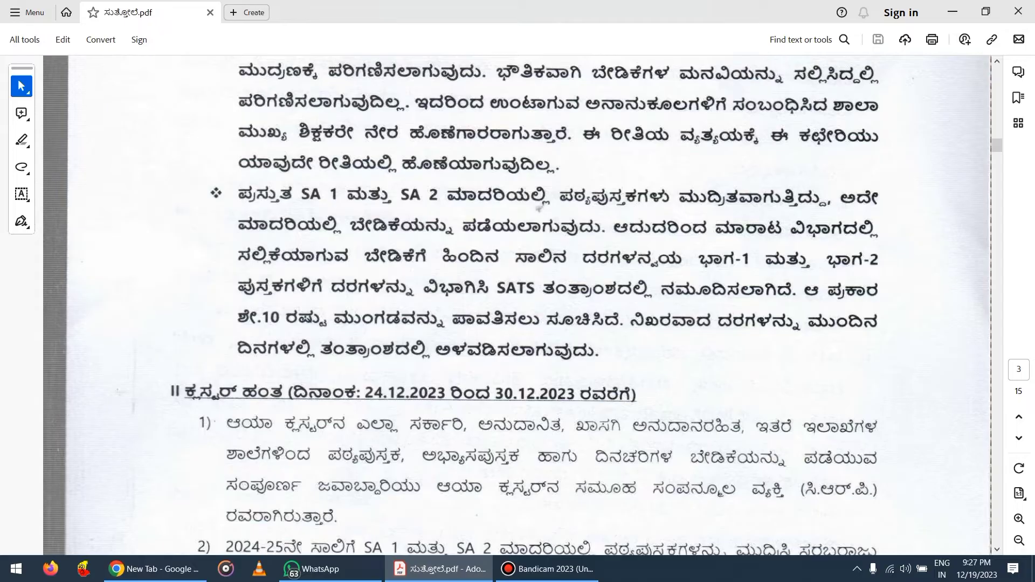
scroll(528, 307, up, 2)
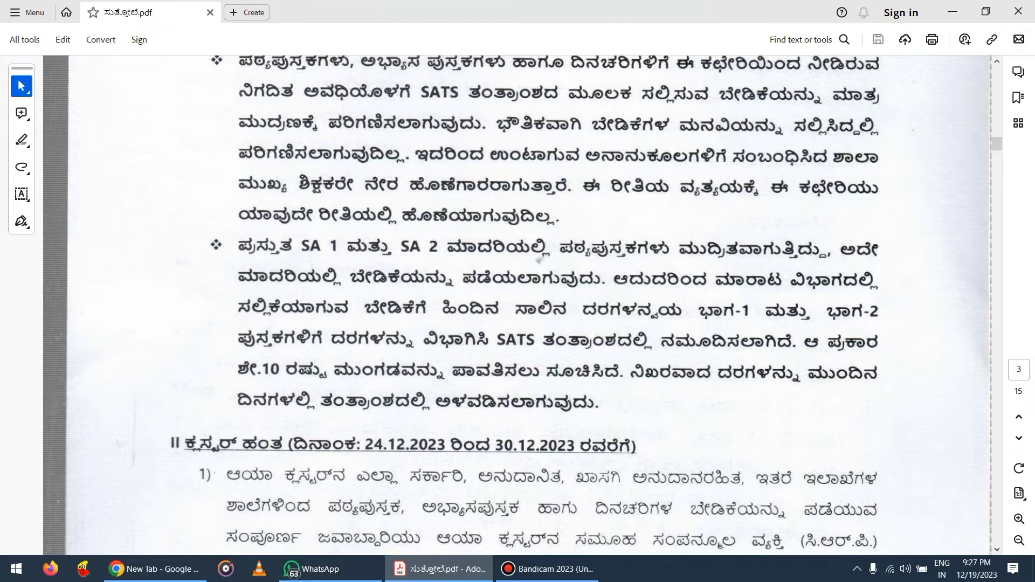
scroll(528, 303, up, 1)
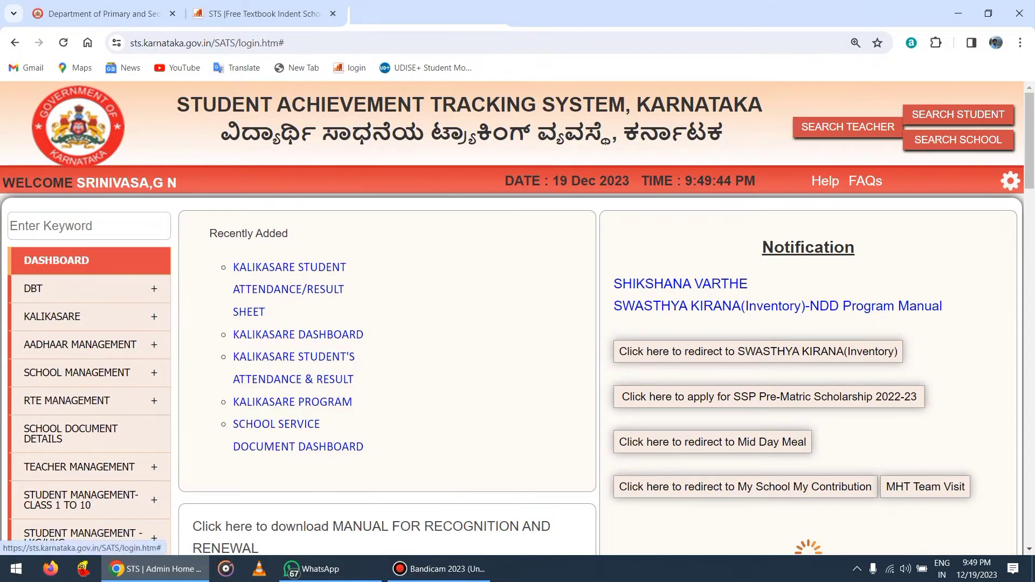
Step: Open Textbook Indent Entry in SATS and load the Free/Sale/RTE entry form for academic year 2024-2025
scroll(517, 318, down, 10)
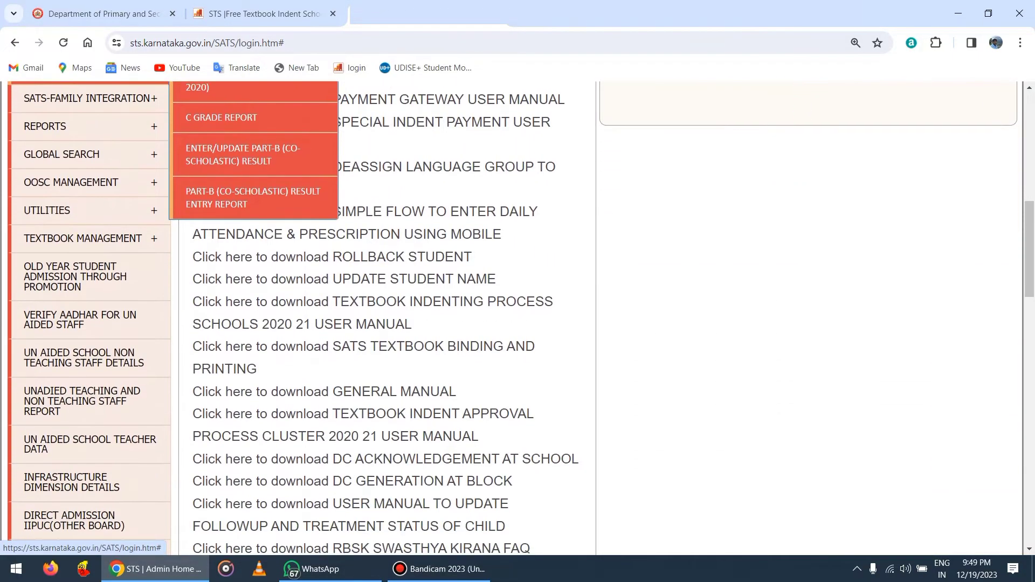
mouse_move(86, 239)
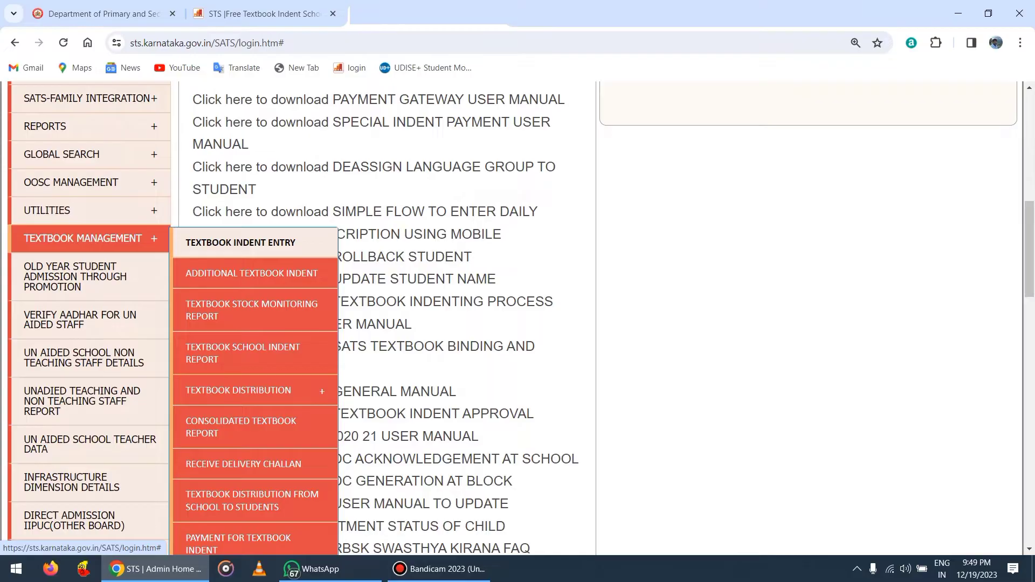
click(241, 243)
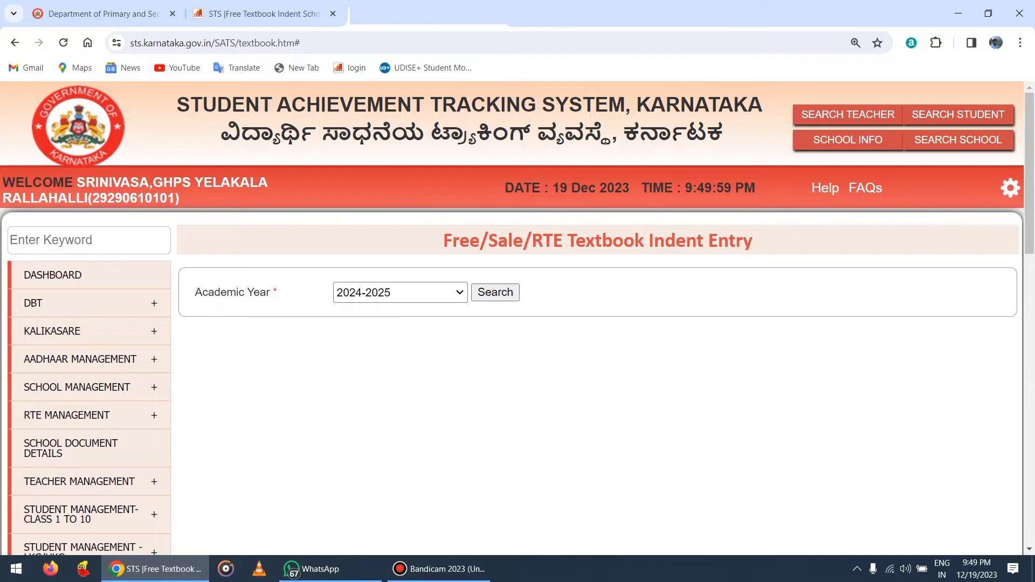
drag(443, 240, 754, 241)
click(754, 240)
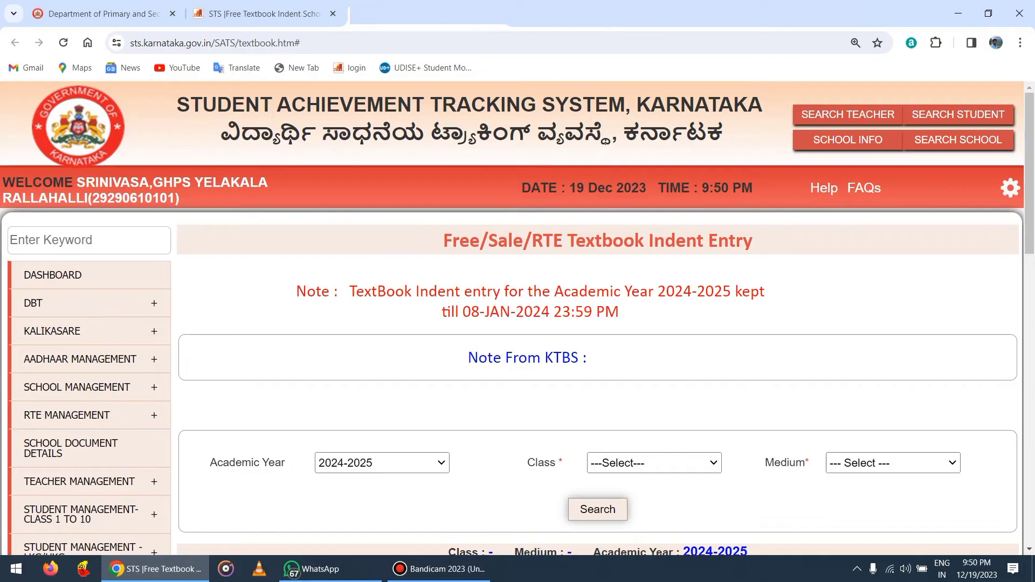
Step: List the 2024-2025 textbook titles for class 1 in Kannada medium
scroll(518, 318, down, 4)
scroll(518, 319, up, 1)
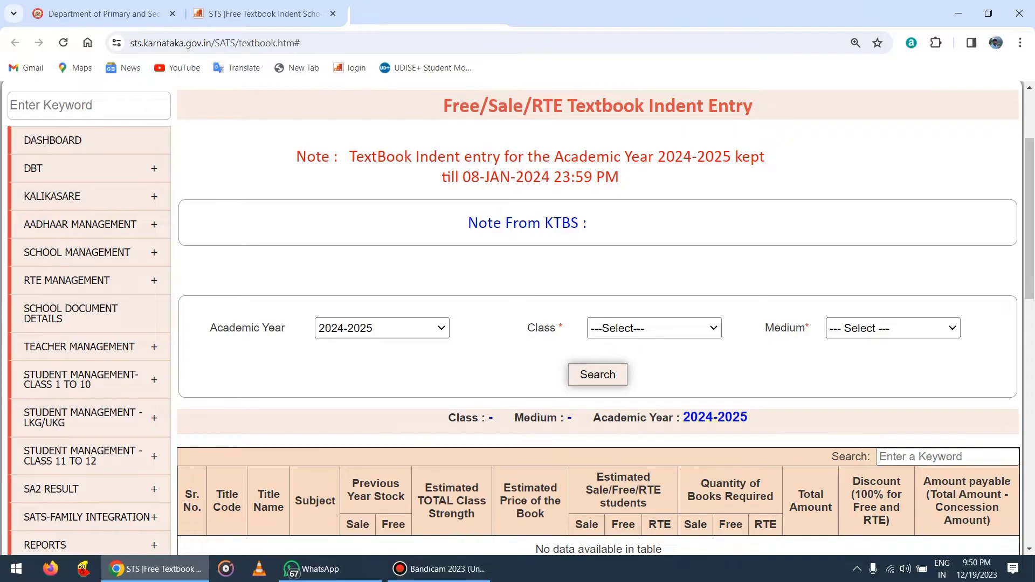
scroll(599, 318, down, 3)
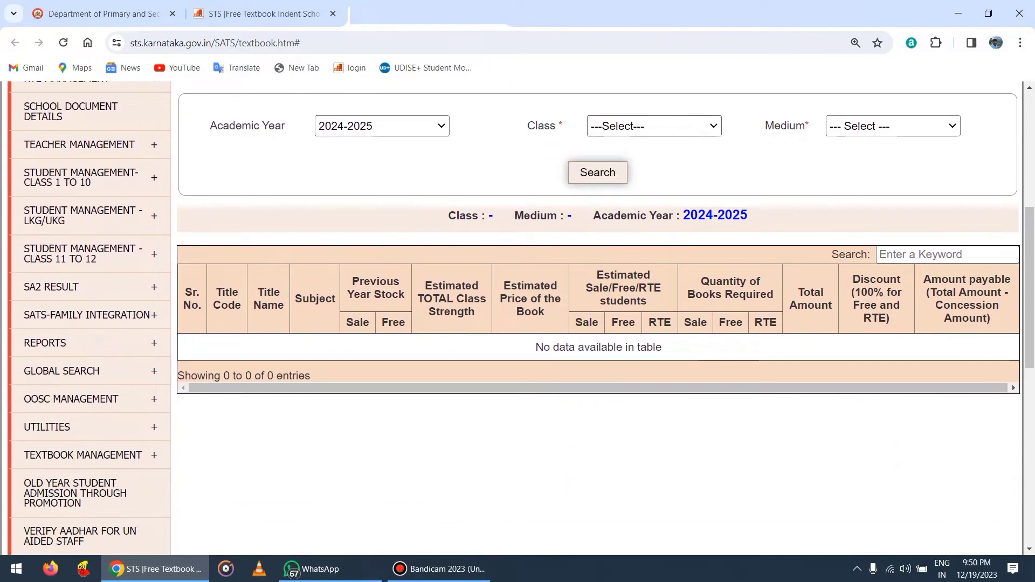
click(654, 126)
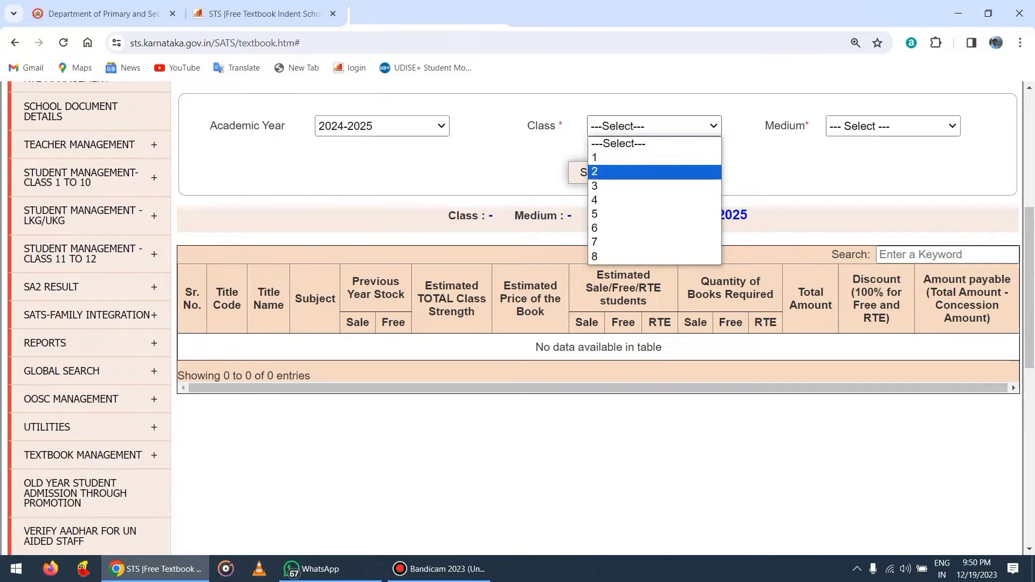
key(Up)
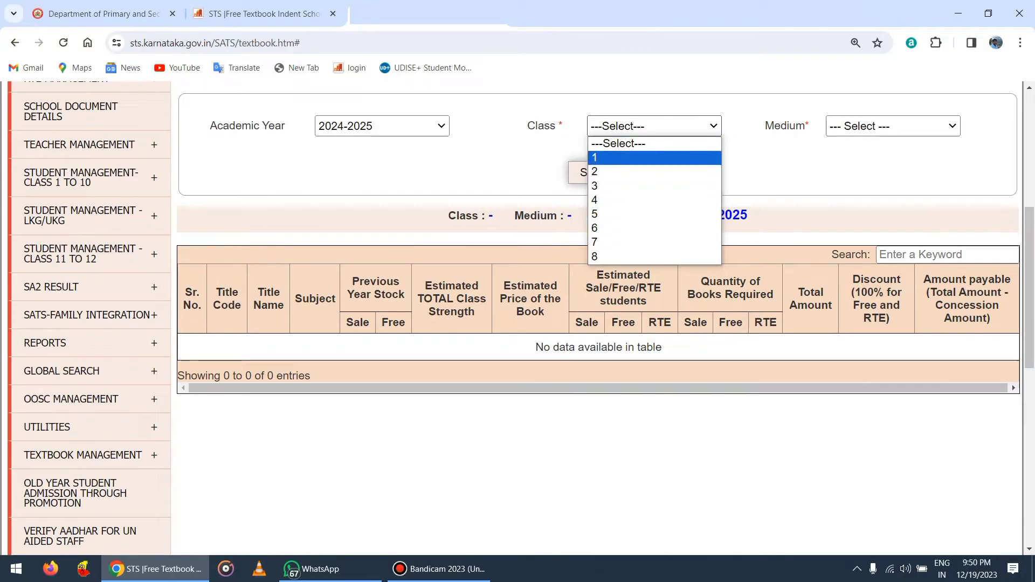
key(Return)
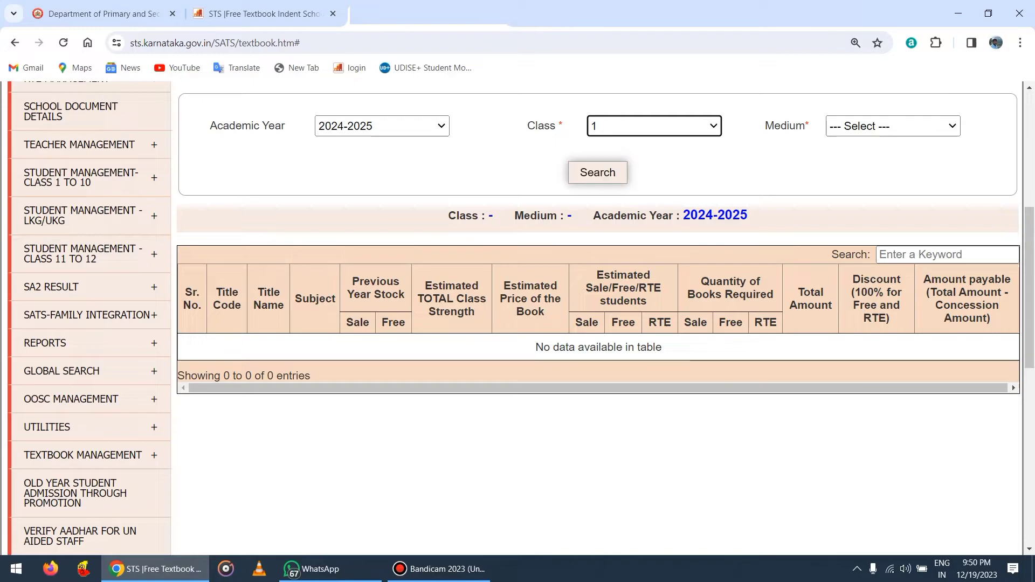
click(893, 126)
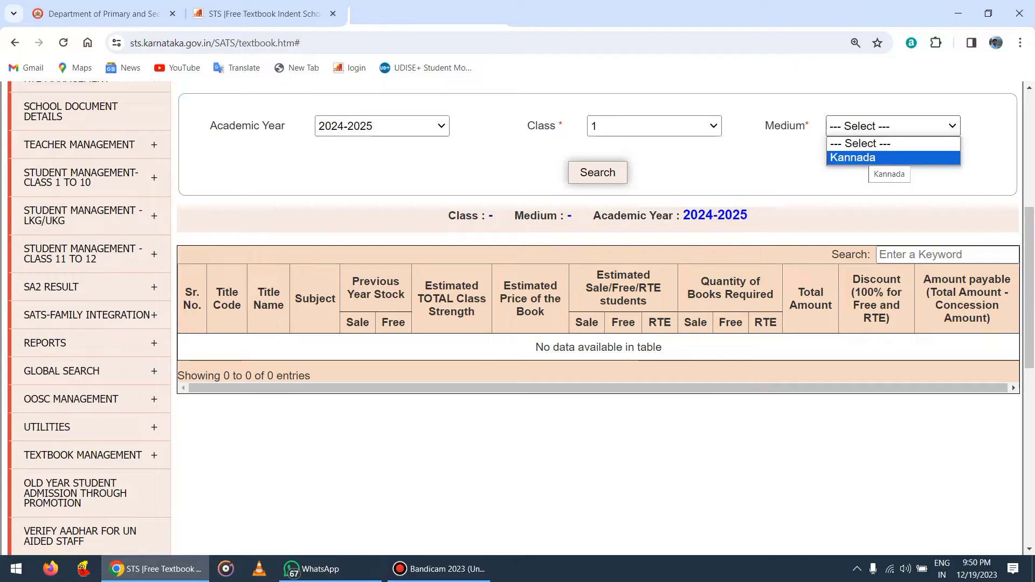
click(868, 158)
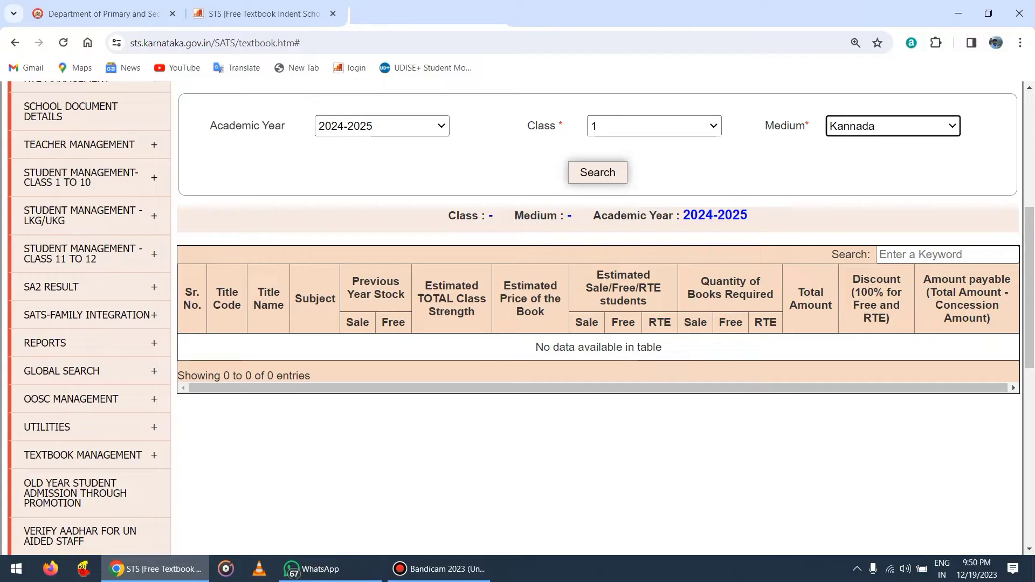
click(597, 172)
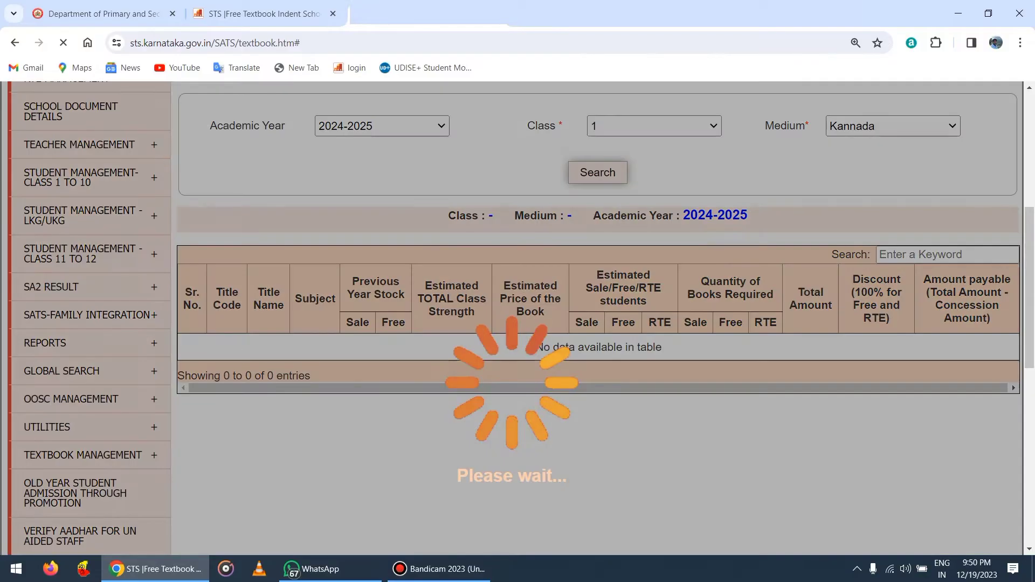
Step: Examine the class 1 indent table's titles, previous stock, class strength, estimated Sale/Free/RTE students and Quantity of Books Required columns
scroll(598, 313, down, 9)
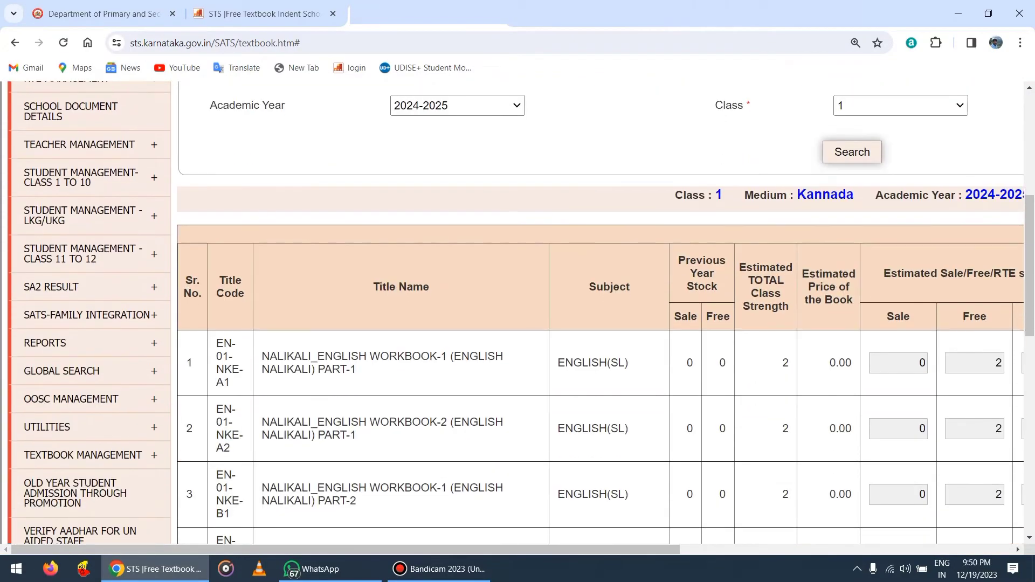
scroll(599, 226, up, 1)
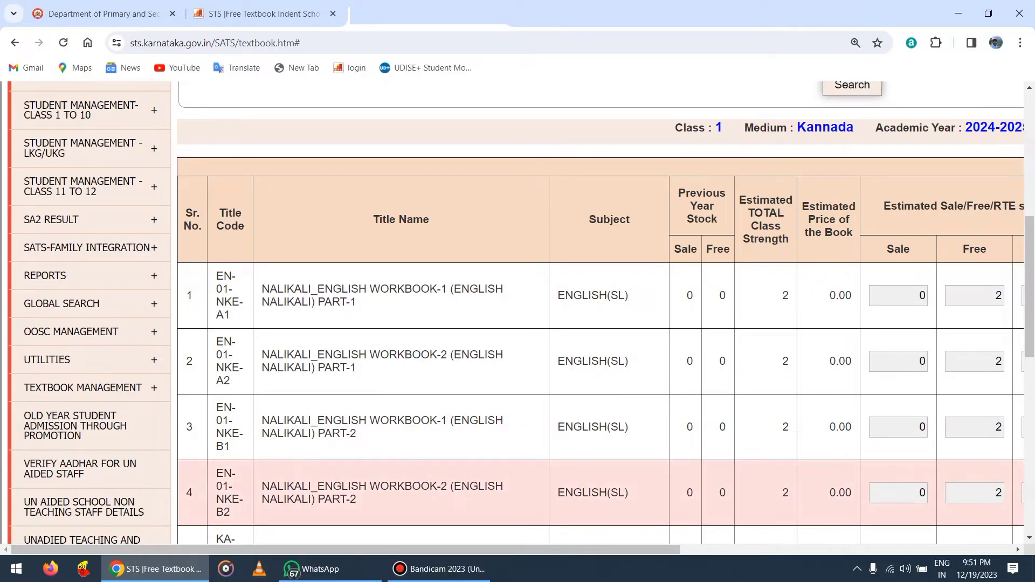
drag(345, 550, 417, 549)
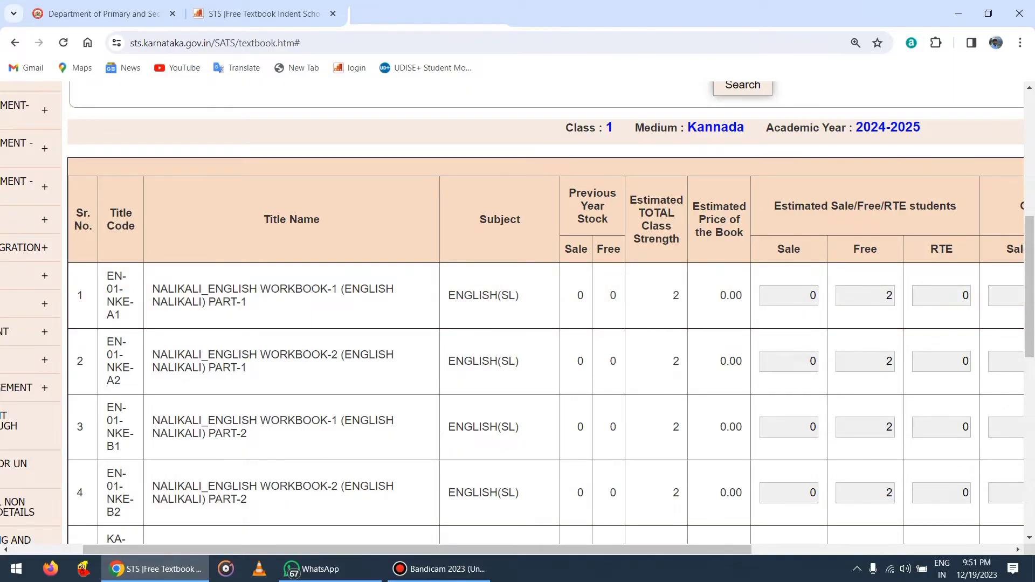
scroll(518, 313, right, 4)
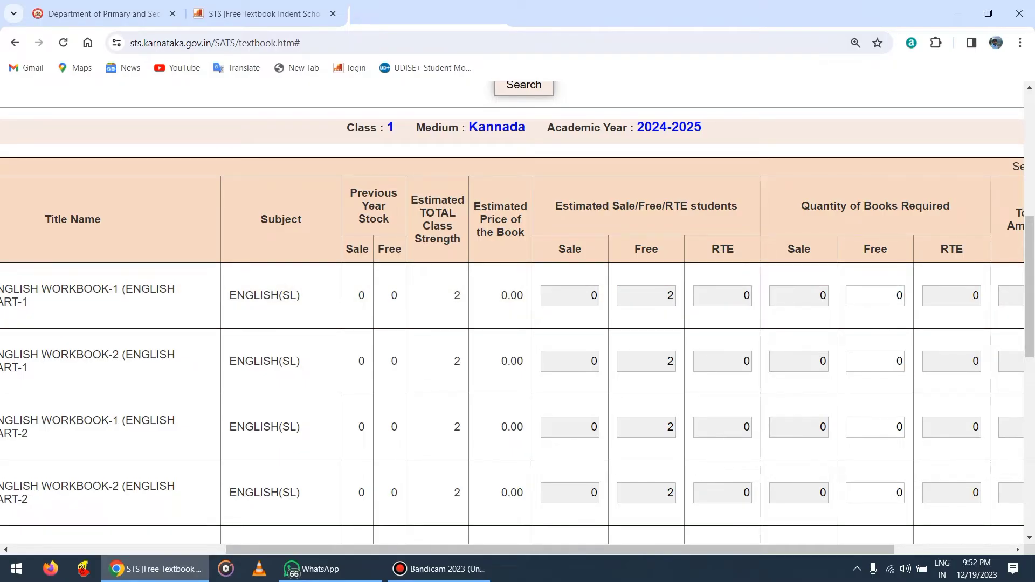
drag(556, 206, 738, 205)
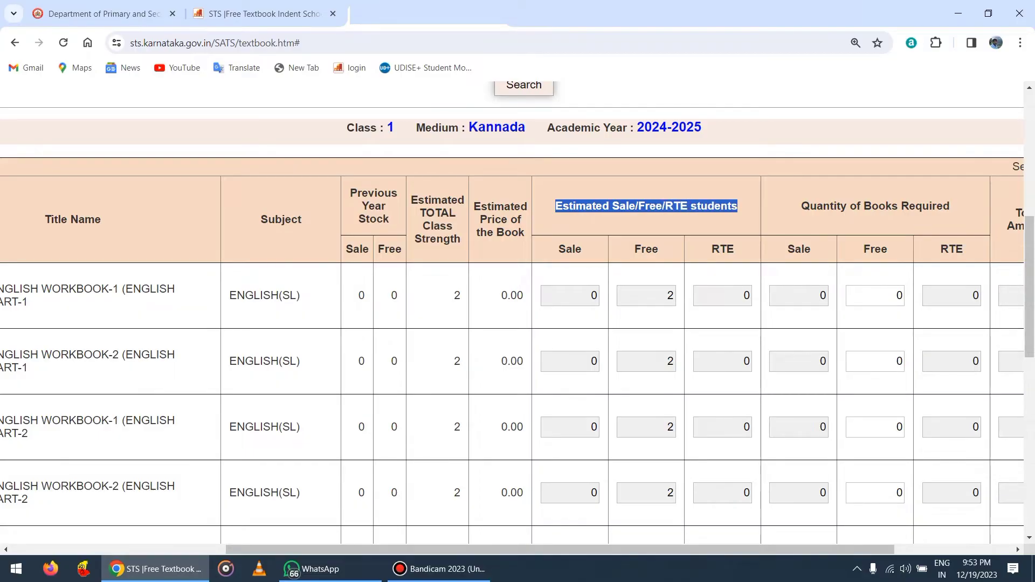
click(740, 210)
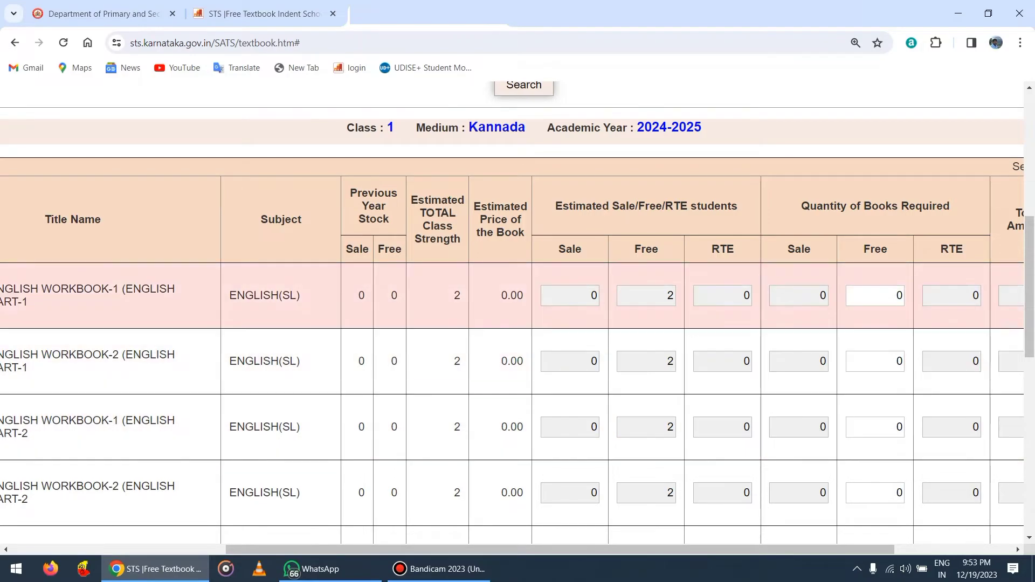
drag(560, 550, 678, 550)
drag(620, 206, 769, 206)
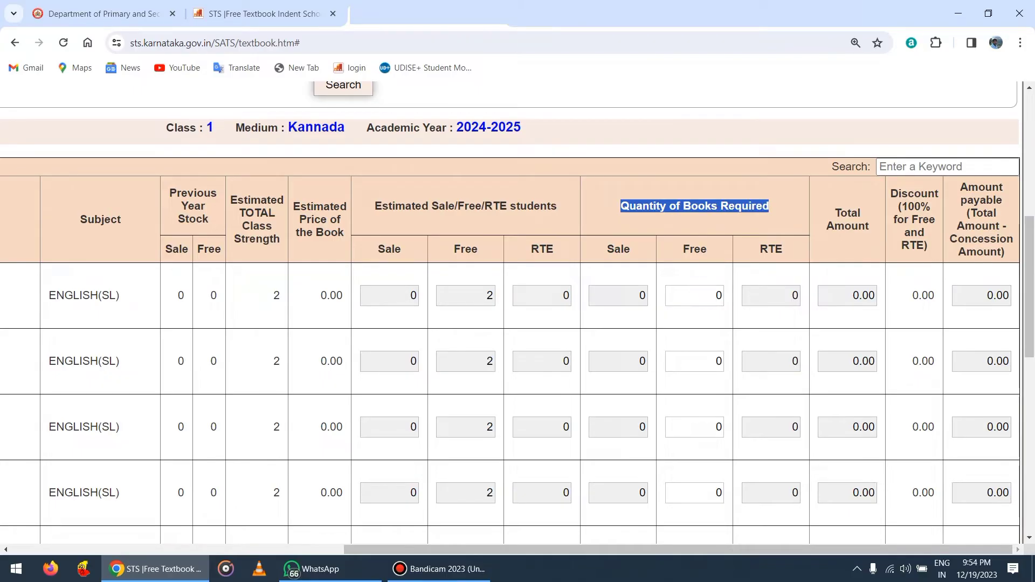
Step: Examine the editable Free quantity fields under Quantity of Books Required for the class 1 titles
click(769, 207)
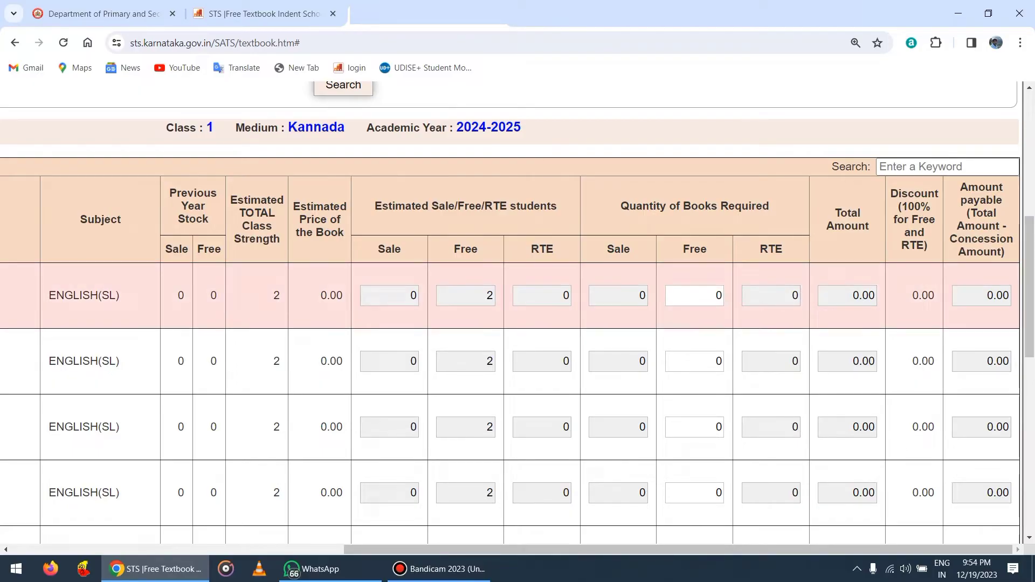
double_click(710, 296)
click(710, 296)
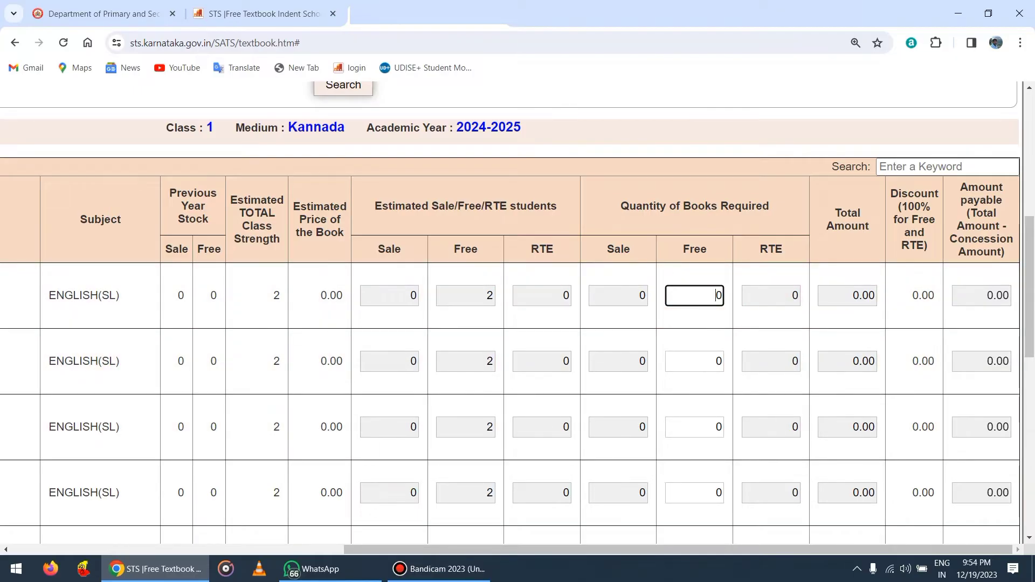
scroll(696, 296, down, 7)
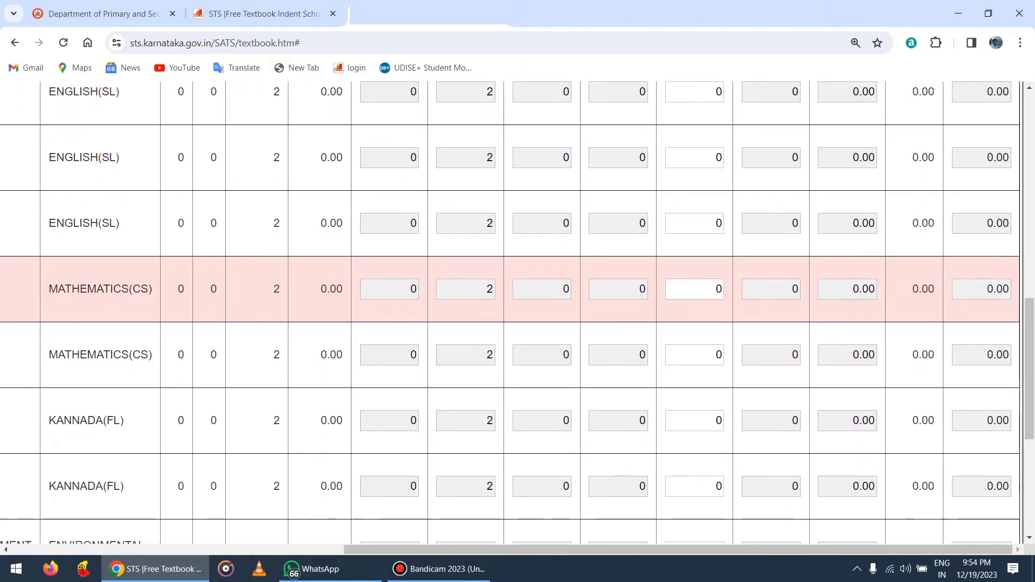
scroll(696, 302, down, 3)
scroll(696, 302, up, 10)
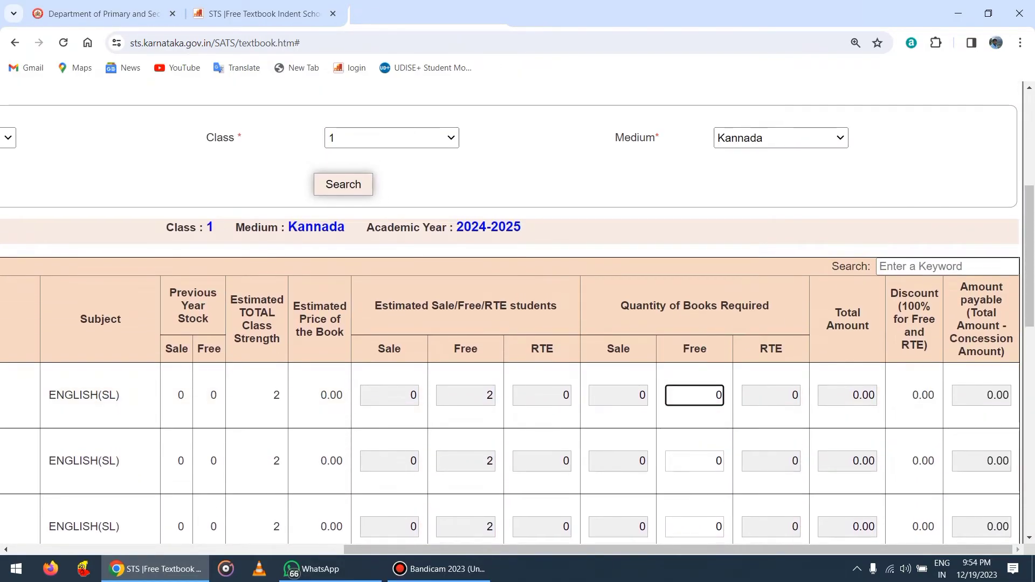
scroll(719, 313, down, 2)
scroll(696, 312, down, 1)
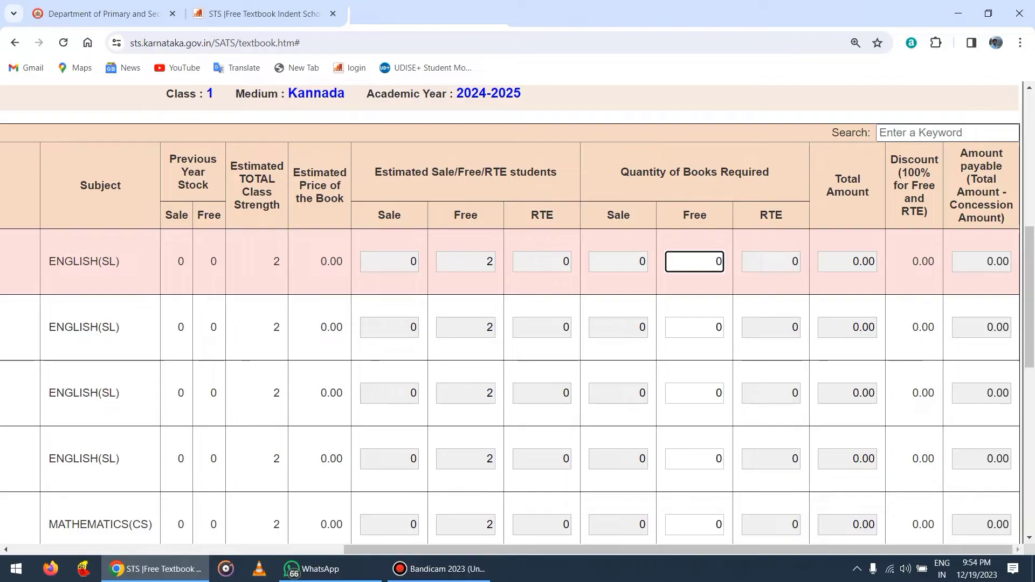
scroll(517, 309, up, 1)
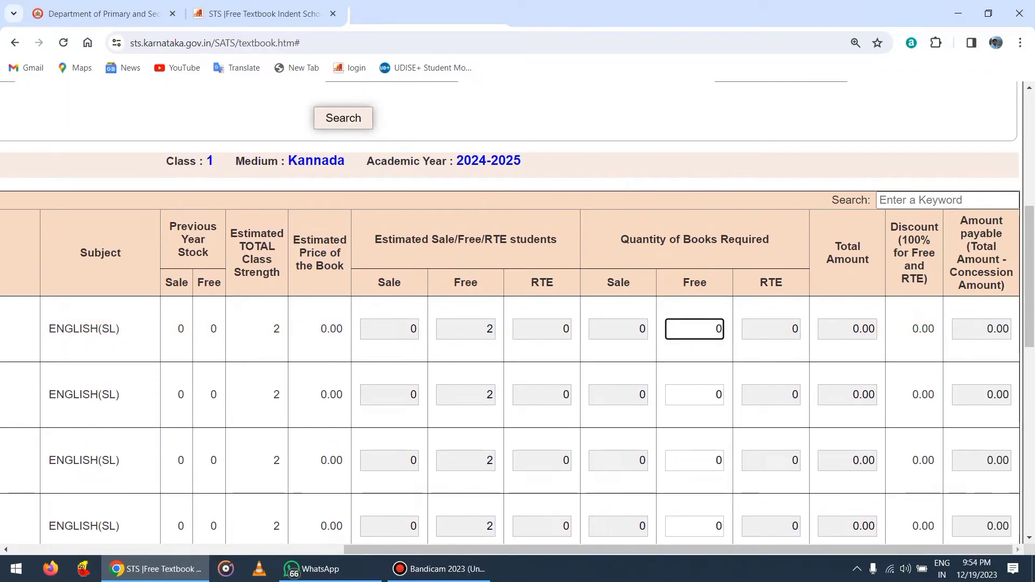
scroll(518, 309, down, 3)
scroll(518, 309, up, 3)
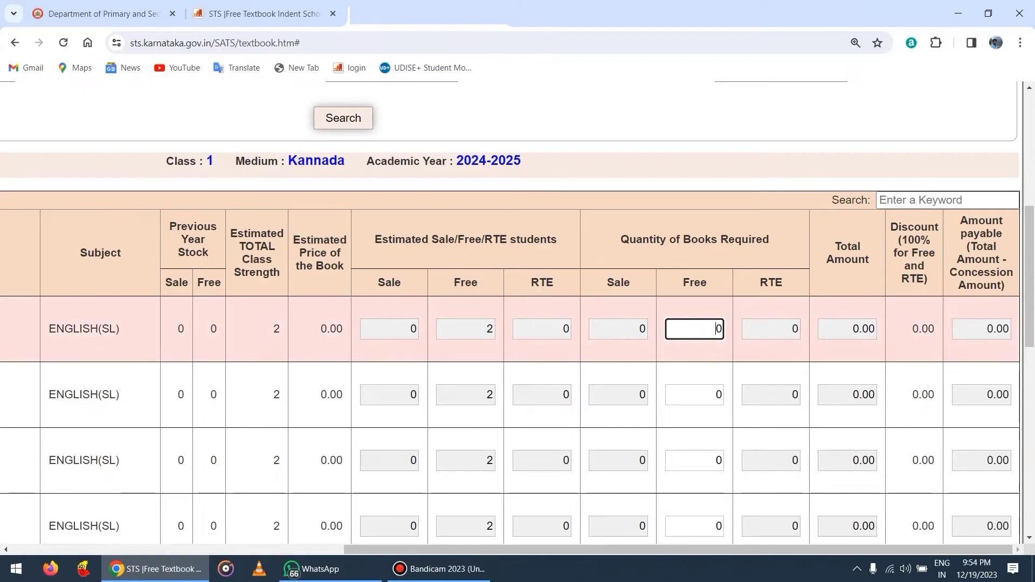
scroll(694, 328, down, 1)
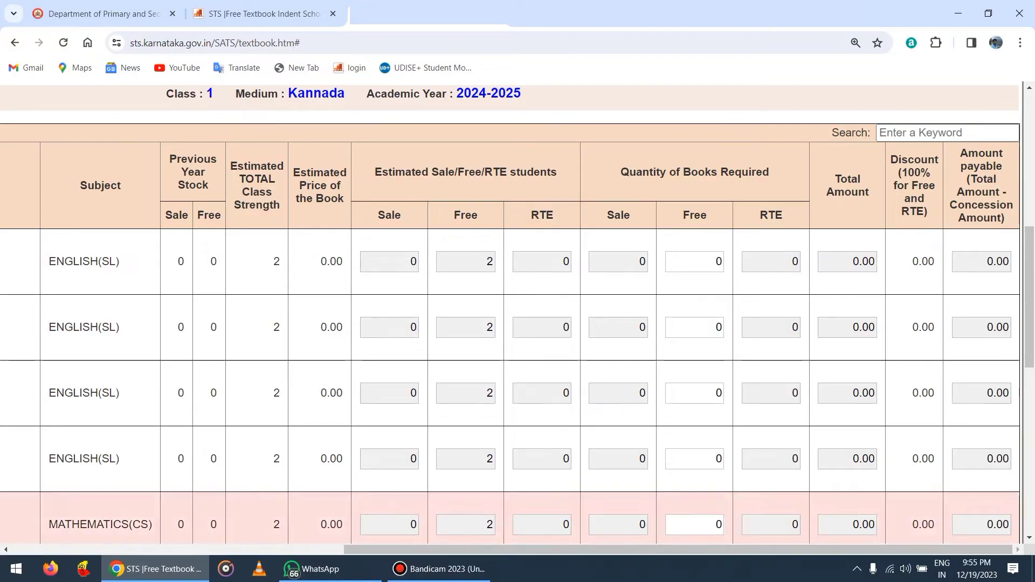
Step: Review the class 1 title names and subjects from the Nalikali English workbooks through the student diary
drag(680, 549, 345, 550)
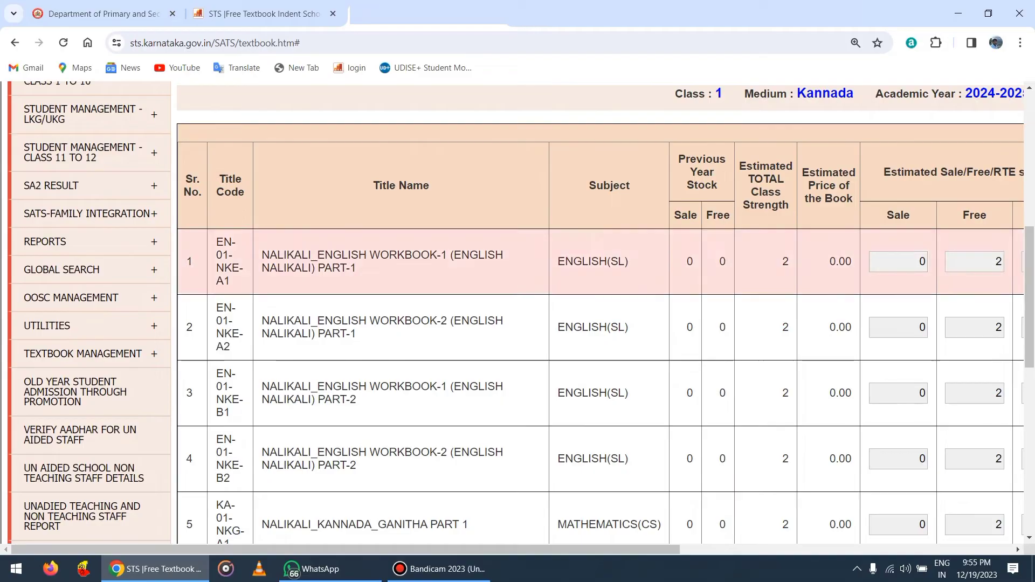
scroll(593, 291, down, 10)
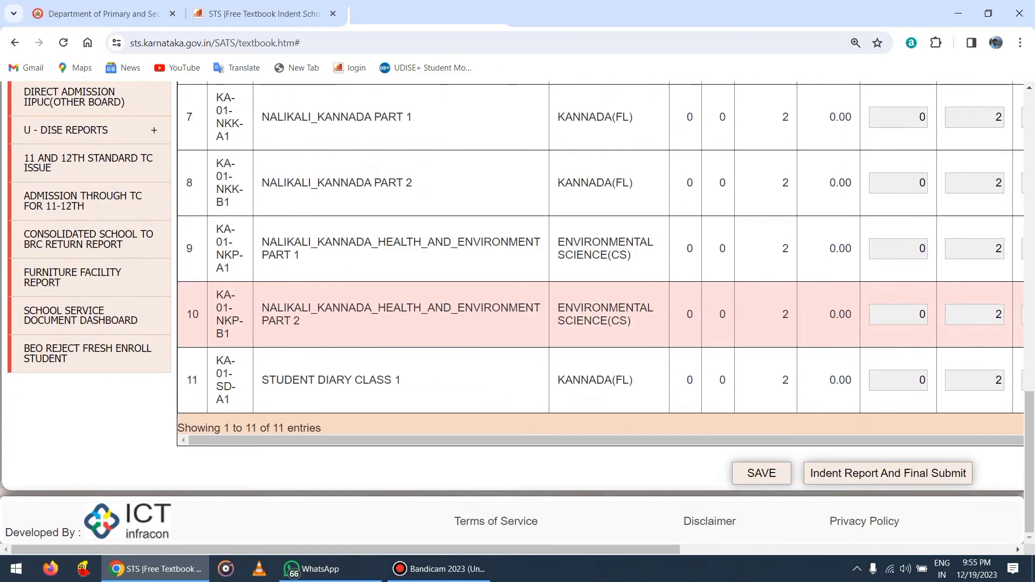
scroll(593, 291, up, 8)
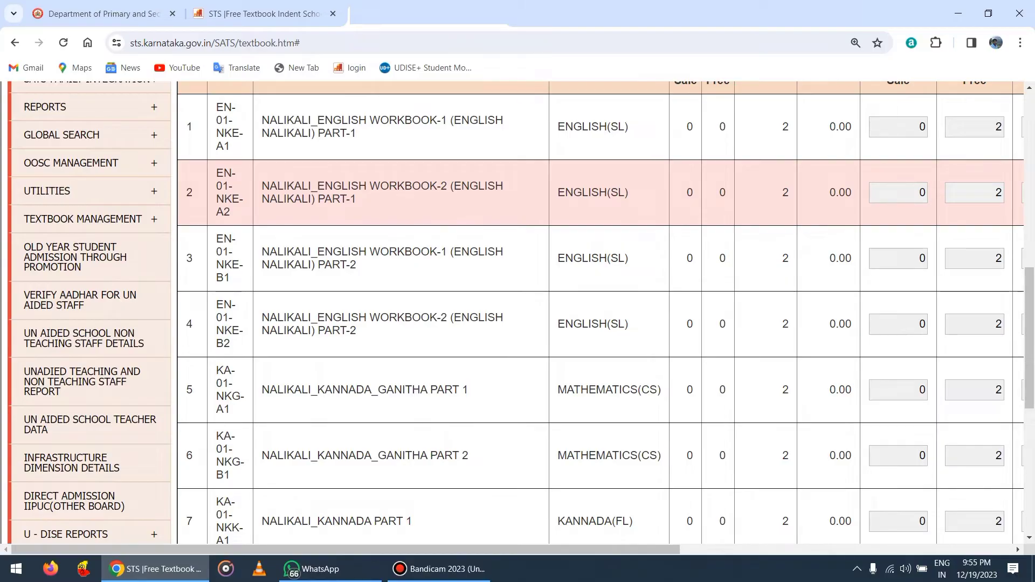
scroll(593, 313, down, 7)
scroll(593, 313, up, 10)
Step: Set the required Free quantity to 4 for the four class 1 English workbook titles, accepting each above-strength confirmation
scroll(594, 313, right, 3)
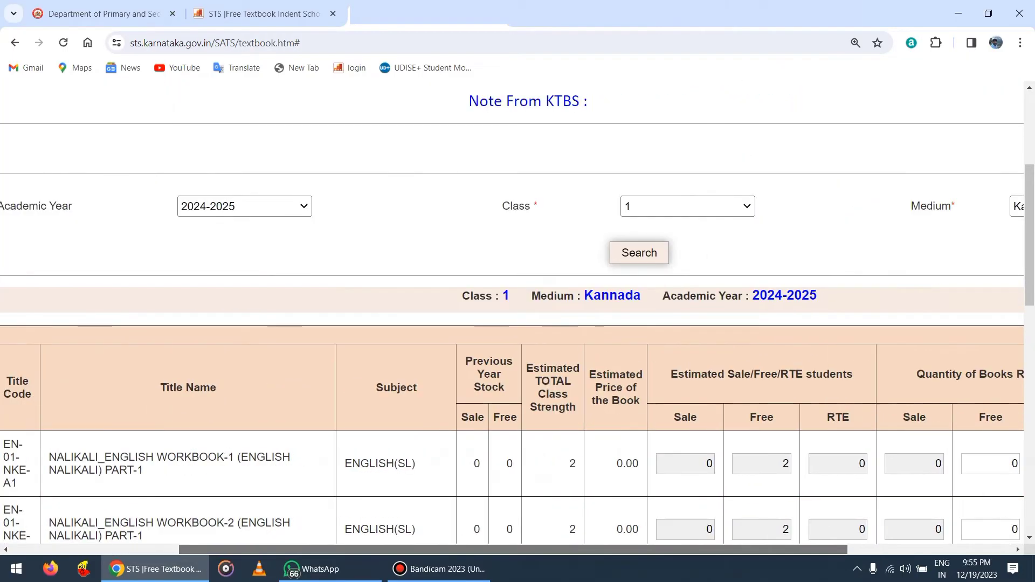
scroll(518, 463, right, 5)
scroll(517, 464, down, 3)
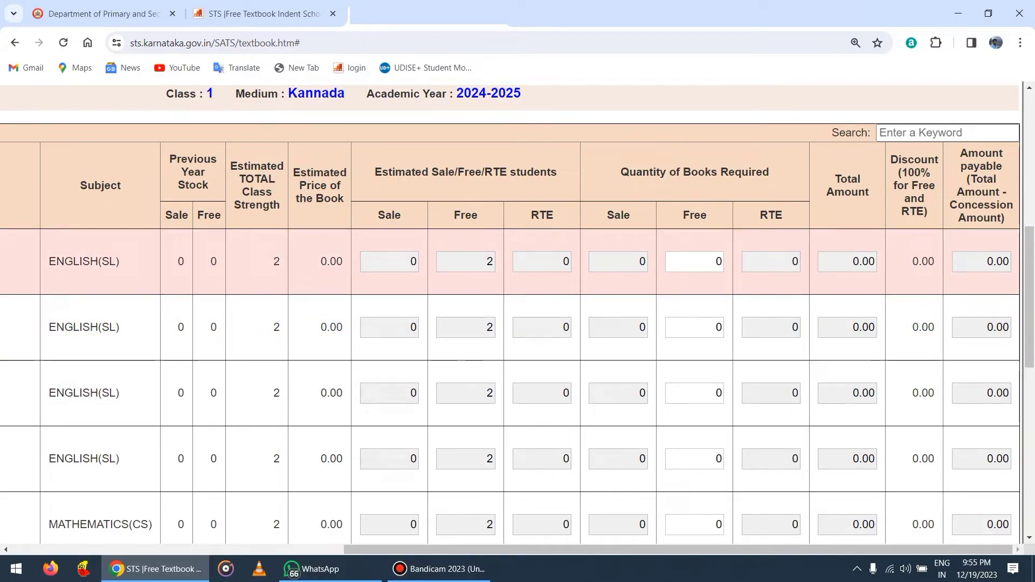
click(695, 262)
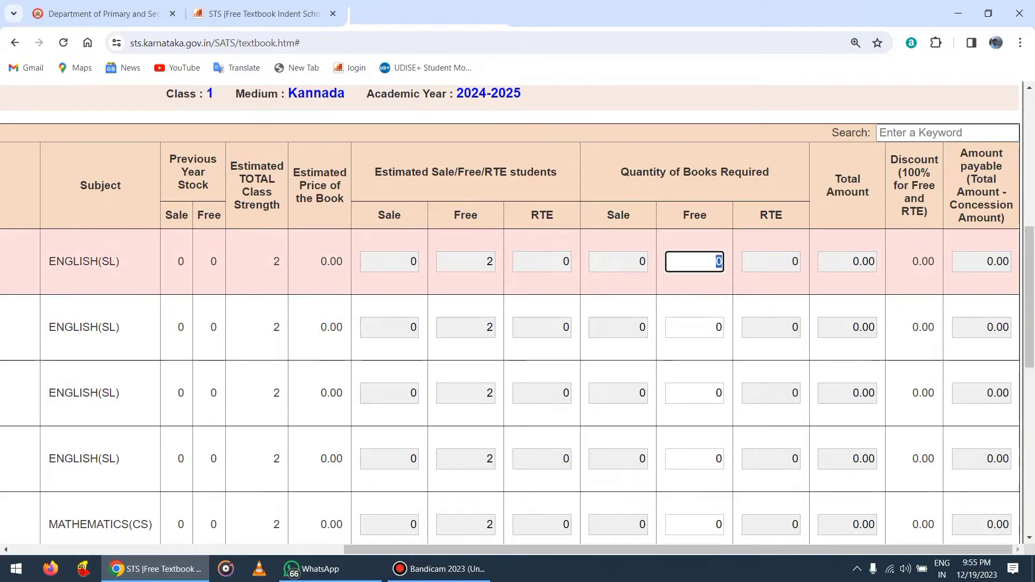
text(4)
key(Tab)
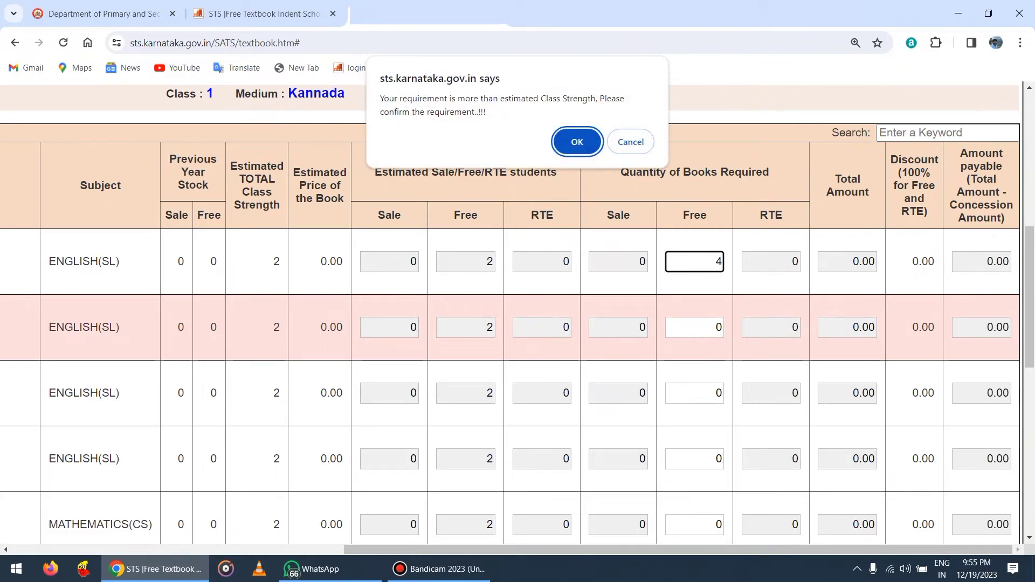
key(Return)
text(4)
key(Tab)
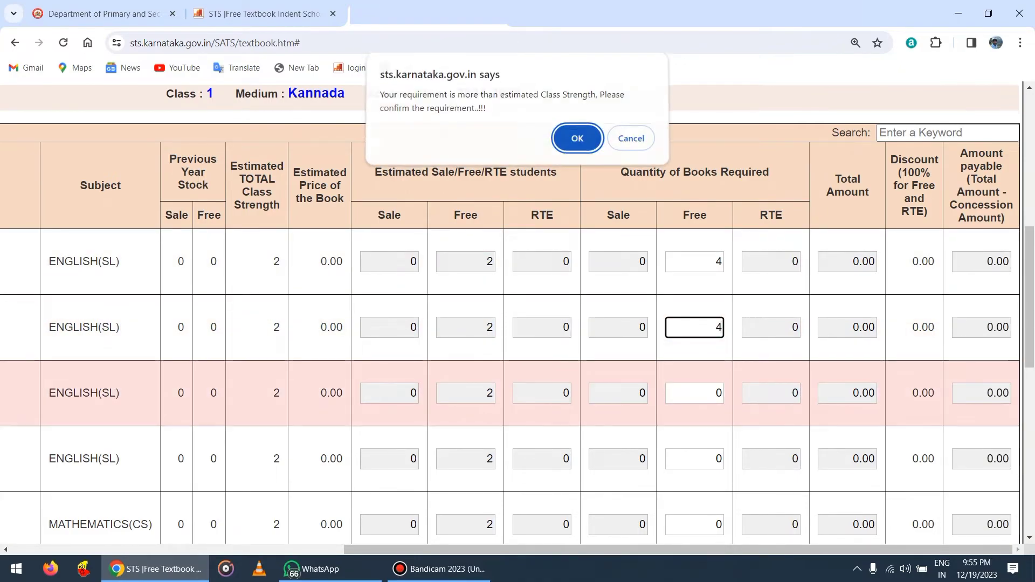
text(4)
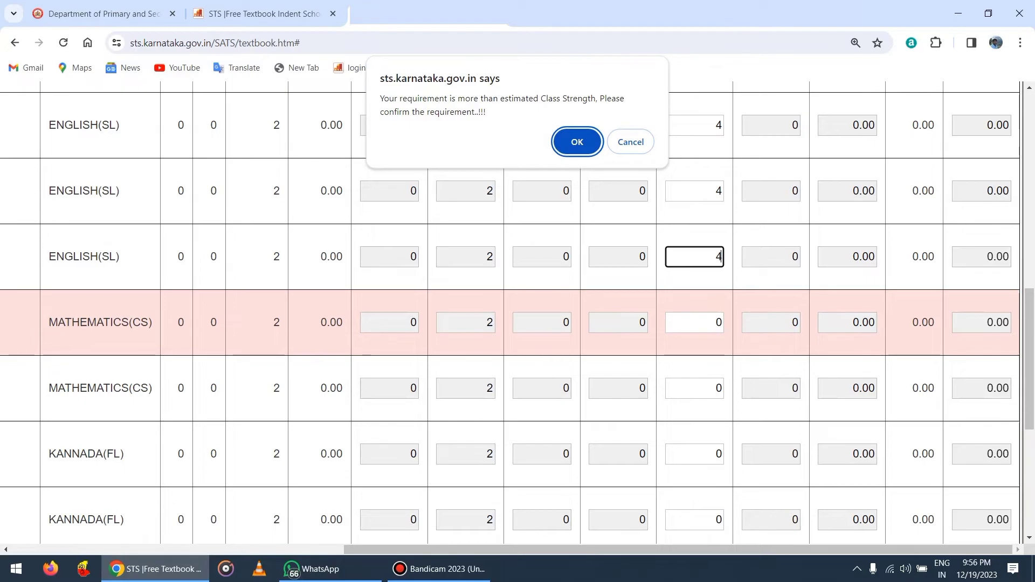
key(Return)
Step: Set the required Free quantity to 4 for both class 1 Mathematics (Ganitha) titles
key(ctrl+a)
text(4)
key(Tab)
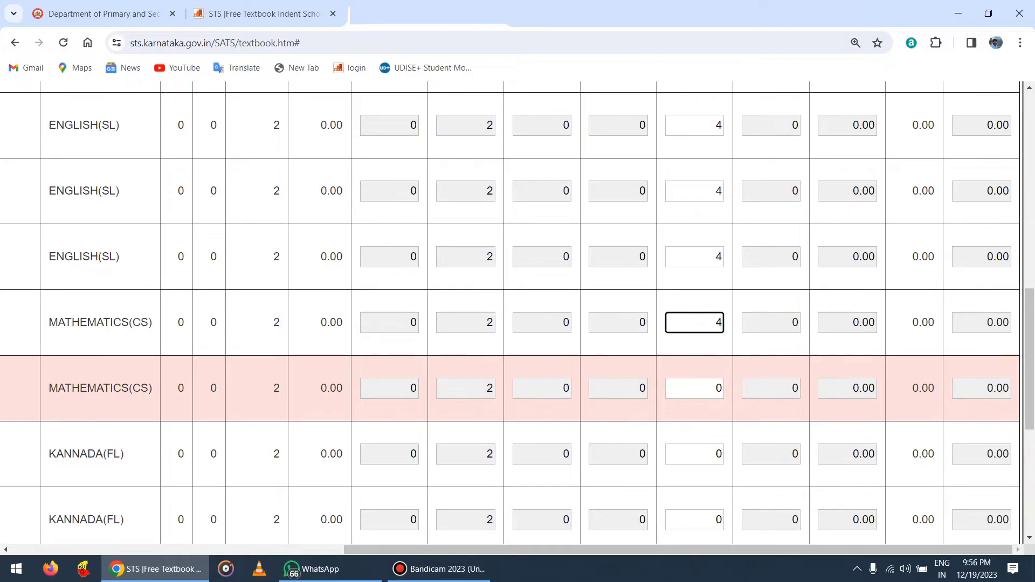
key(Return)
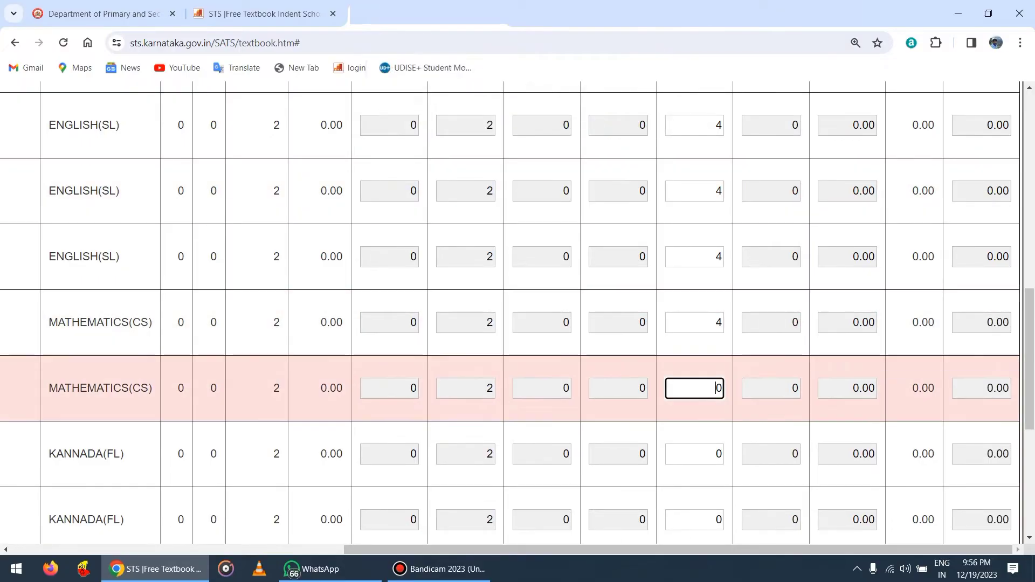
key(ctrl+a)
text(4)
Step: Check the entered class 1 Free quantities against the title list, and save the class 1 Kannada medium indent
scroll(518, 313, down, 3)
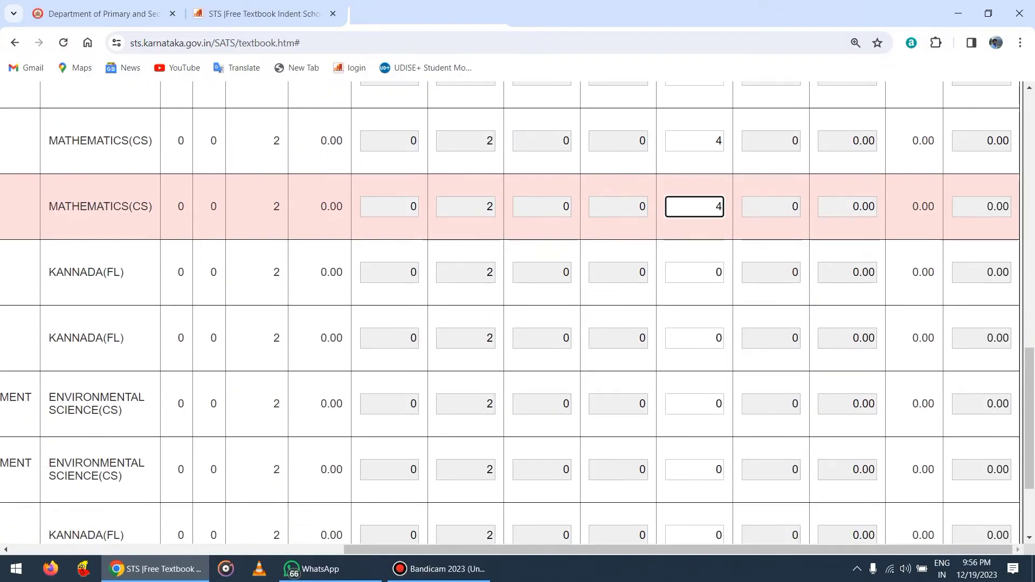
scroll(518, 313, up, 6)
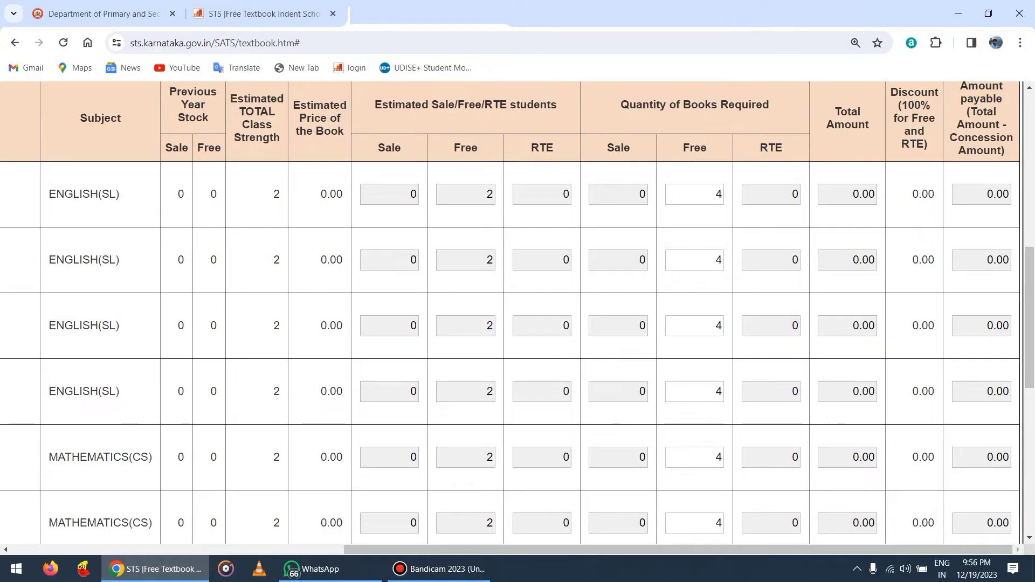
scroll(517, 313, down, 8)
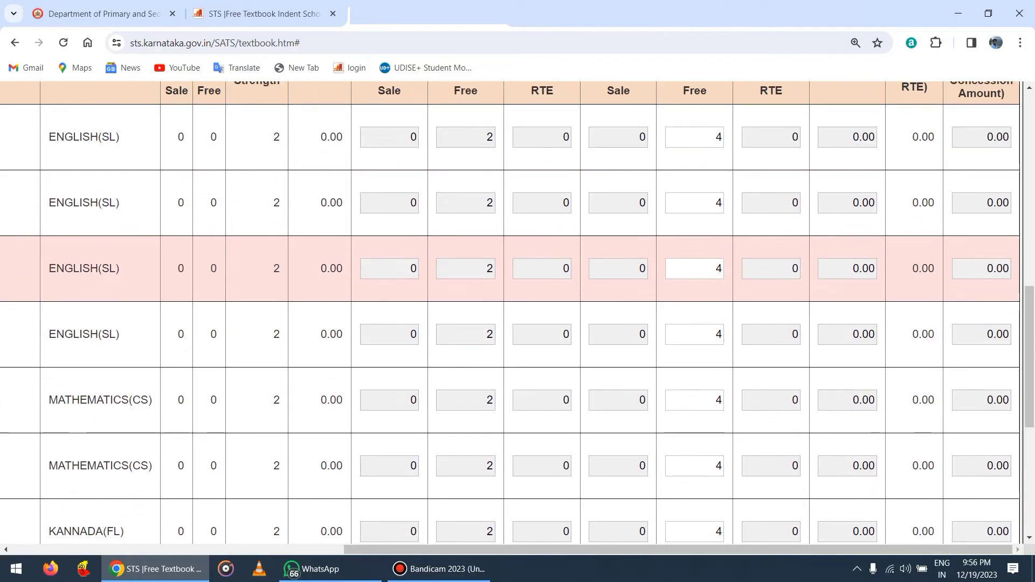
drag(679, 550, 456, 550)
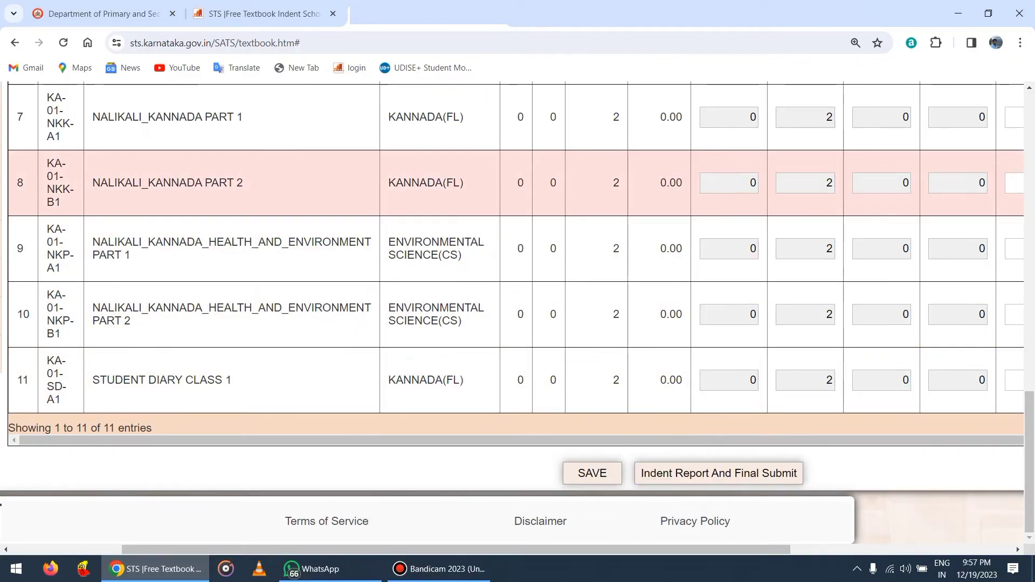
scroll(517, 215, up, 4)
scroll(518, 216, down, 4)
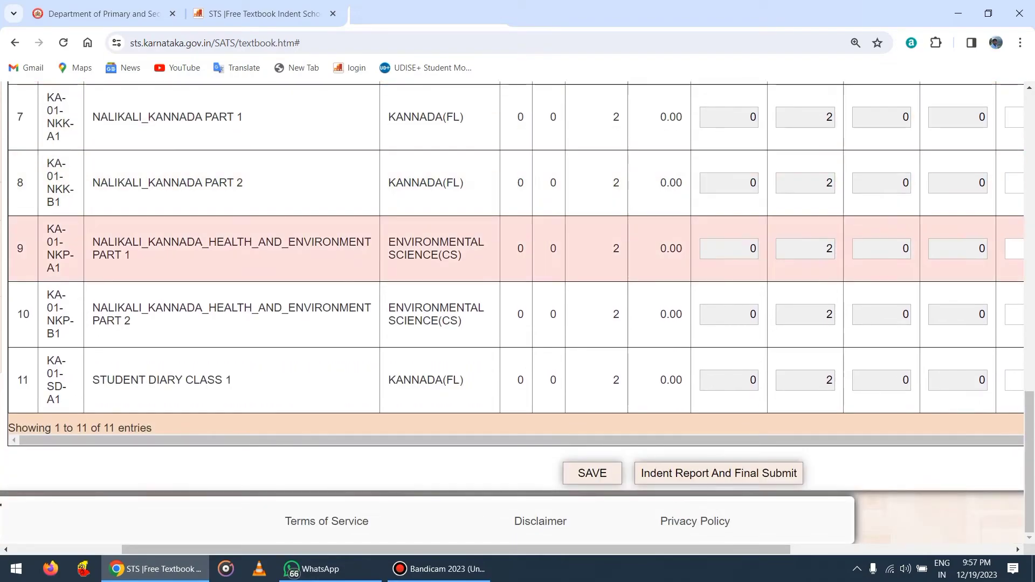
click(592, 473)
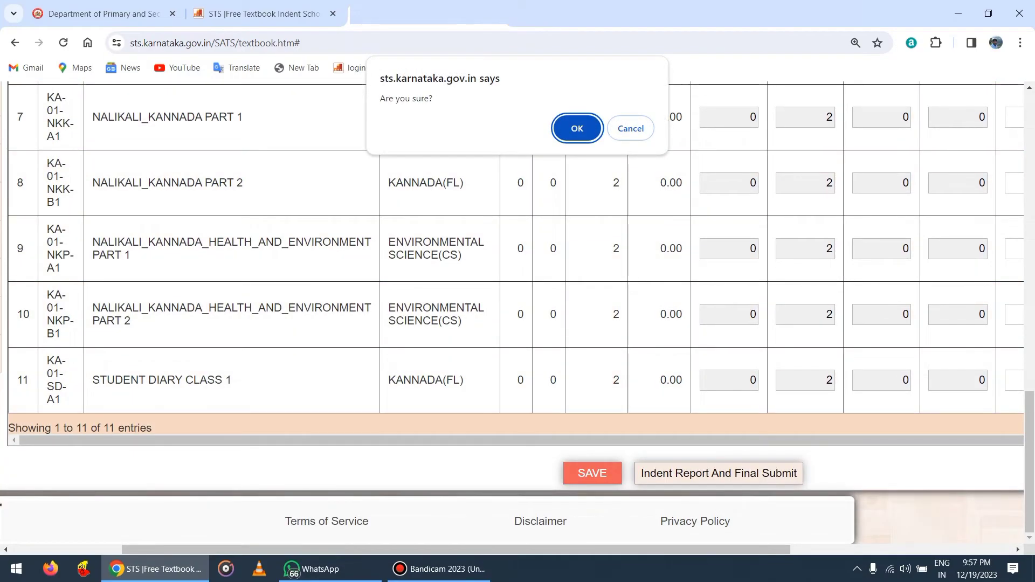
key(Return)
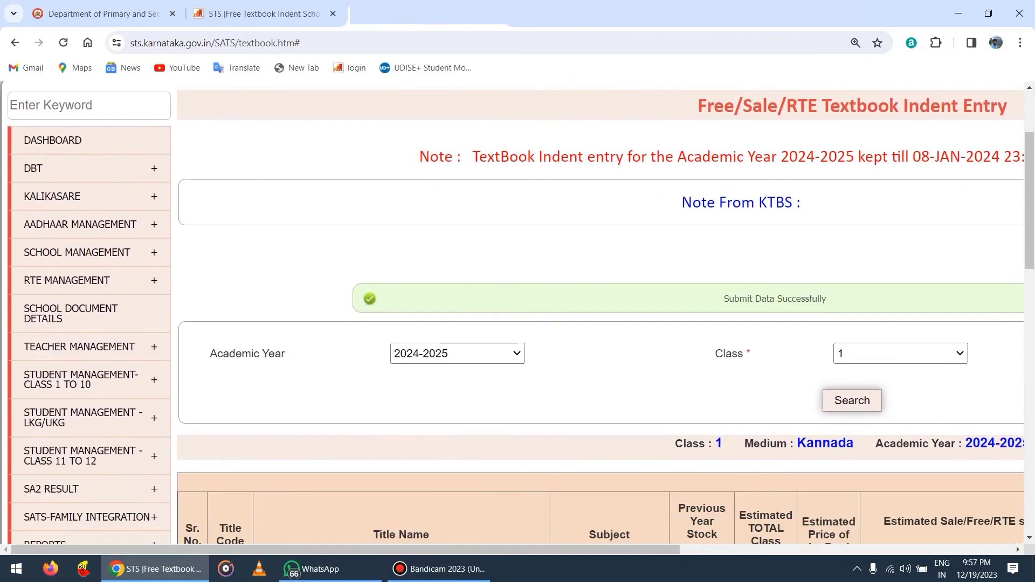
drag(723, 299, 828, 298)
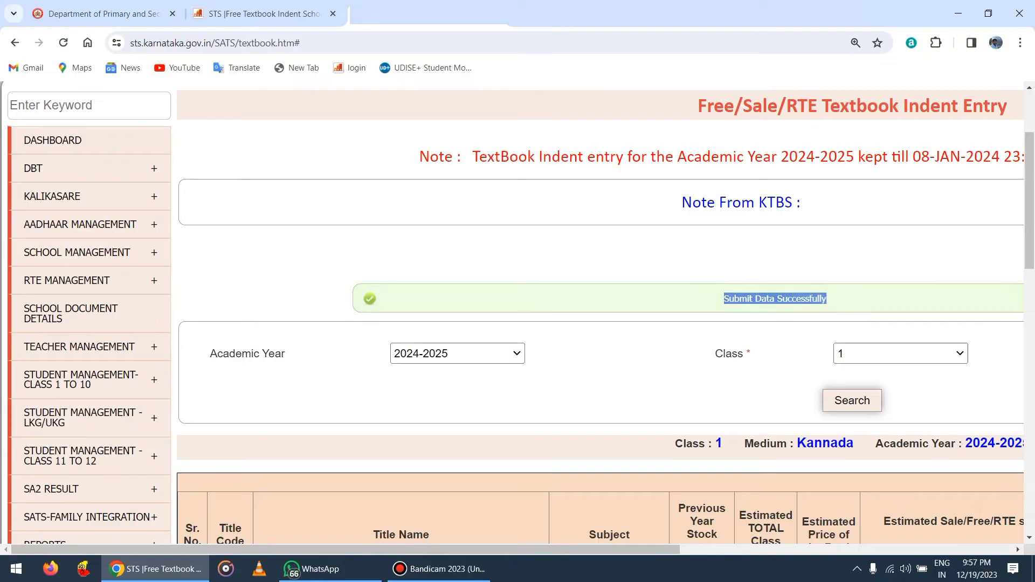
Step: List the 2024-2025 textbook titles for class 2 in Kannada medium
scroll(828, 299, down, 1)
drag(609, 550, 767, 550)
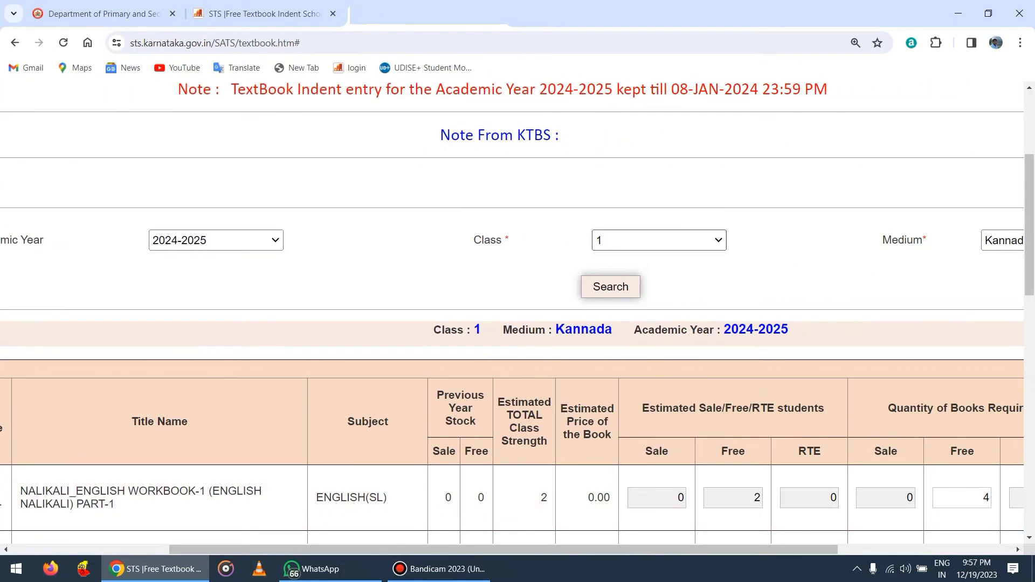
click(659, 240)
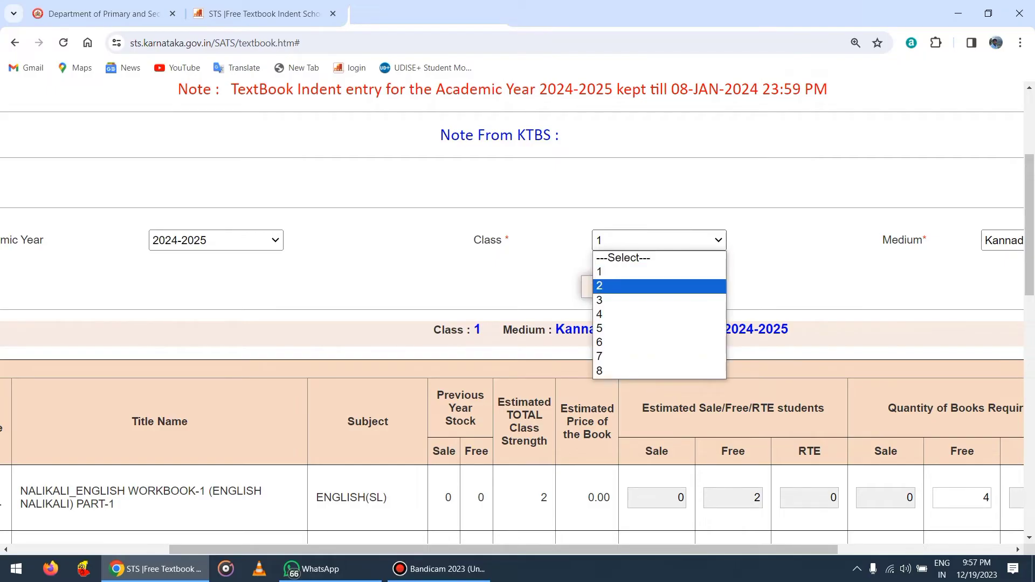
click(659, 286)
scroll(610, 291, down, 1)
click(610, 287)
Step: Examine the class 2 indent table's titles and subjects, and the Quantity of Books Required columns
scroll(604, 312, down, 4)
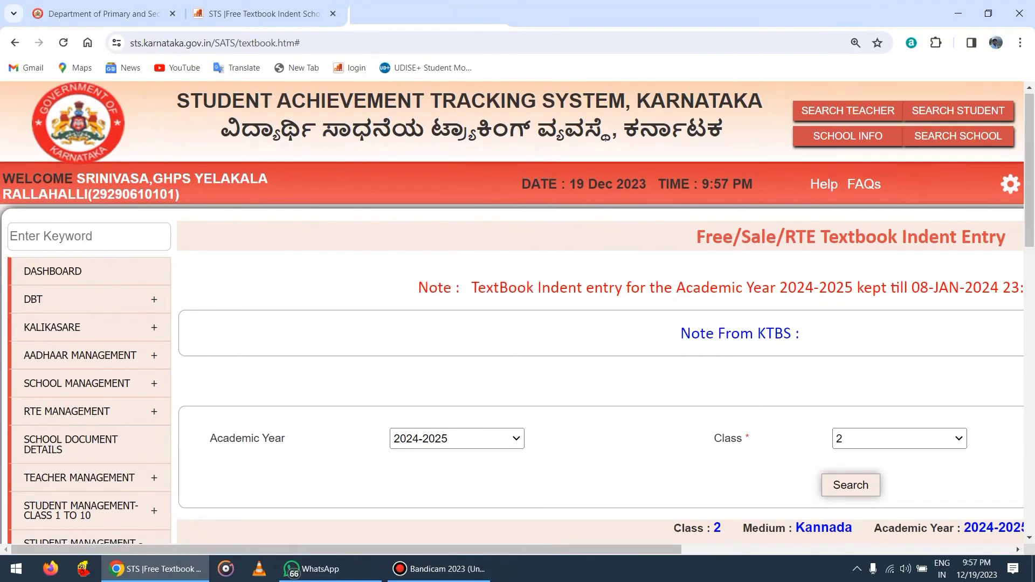
scroll(512, 318, right, 2)
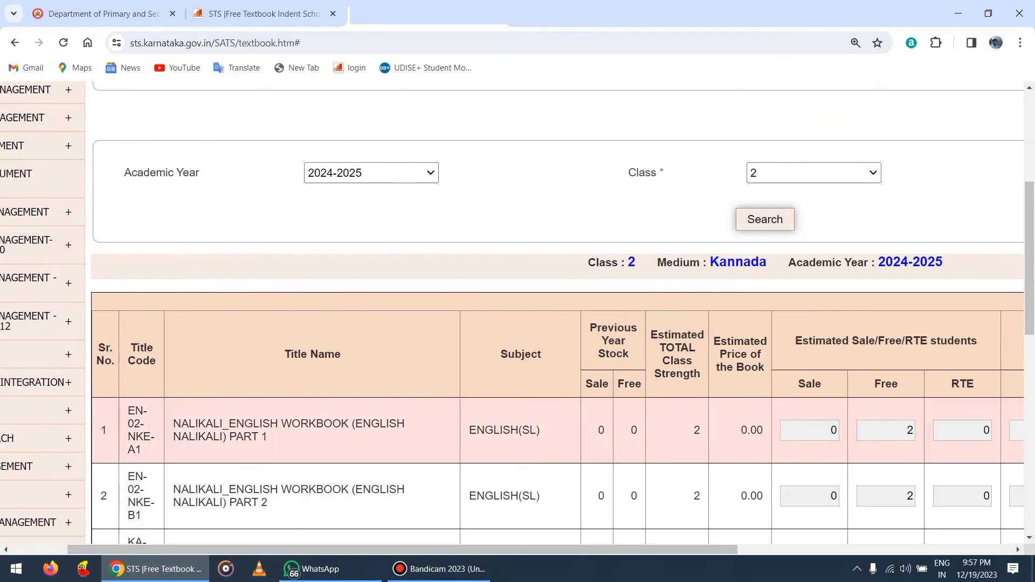
scroll(513, 318, down, 3)
scroll(512, 351, down, 7)
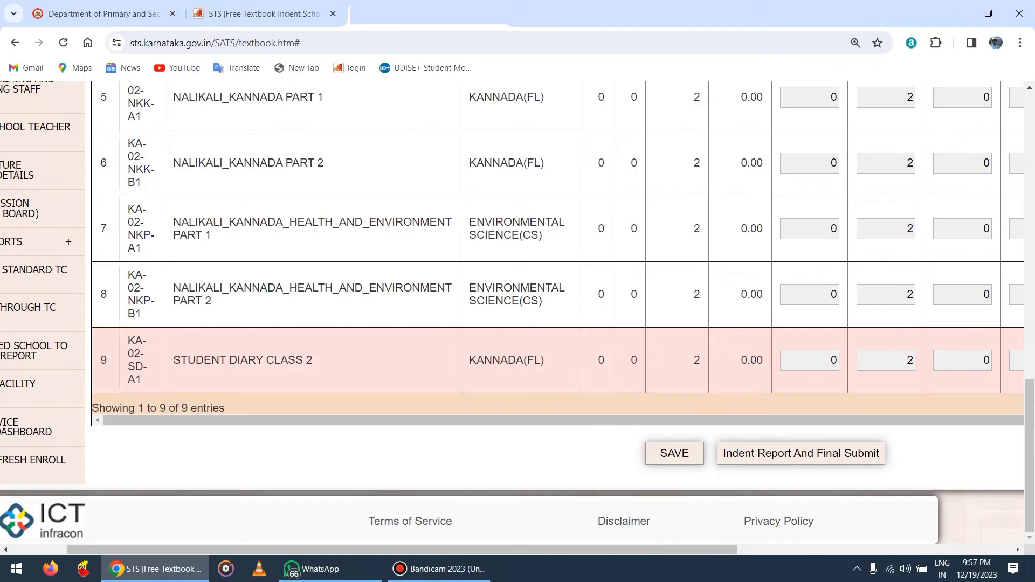
scroll(512, 350, up, 3)
scroll(512, 334, up, 5)
drag(221, 300, 381, 499)
click(388, 445)
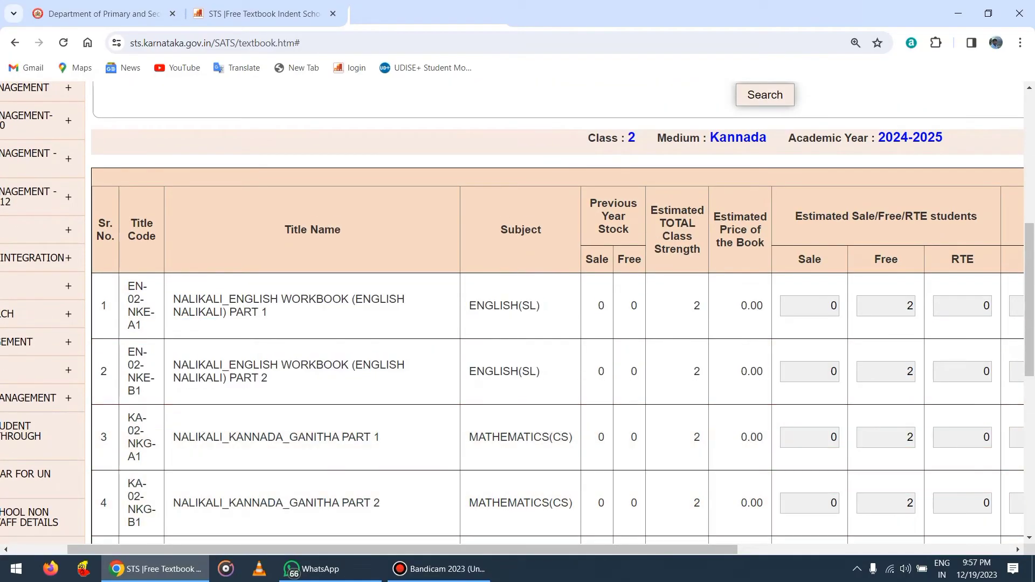
drag(388, 550, 664, 550)
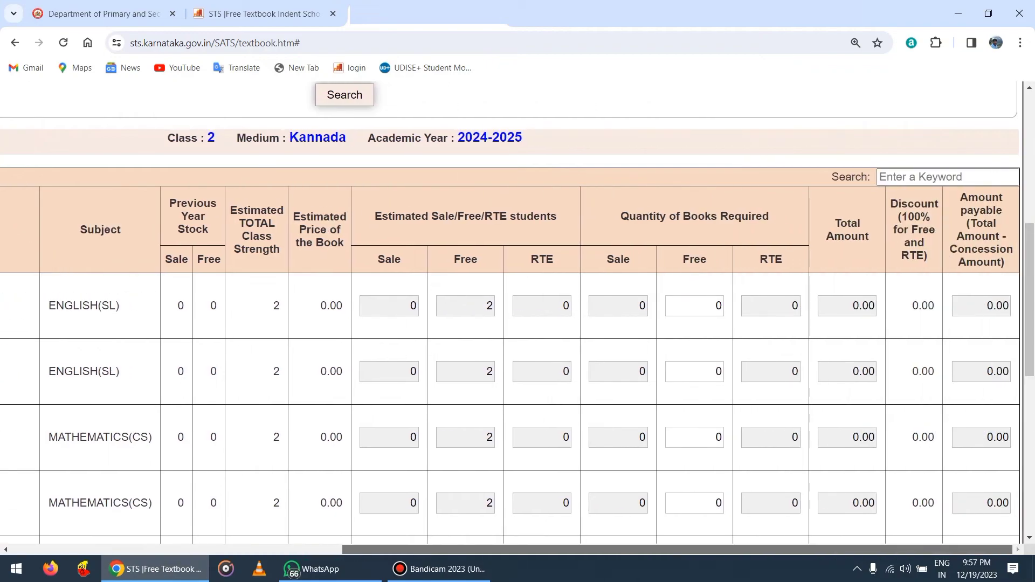
drag(620, 216, 769, 216)
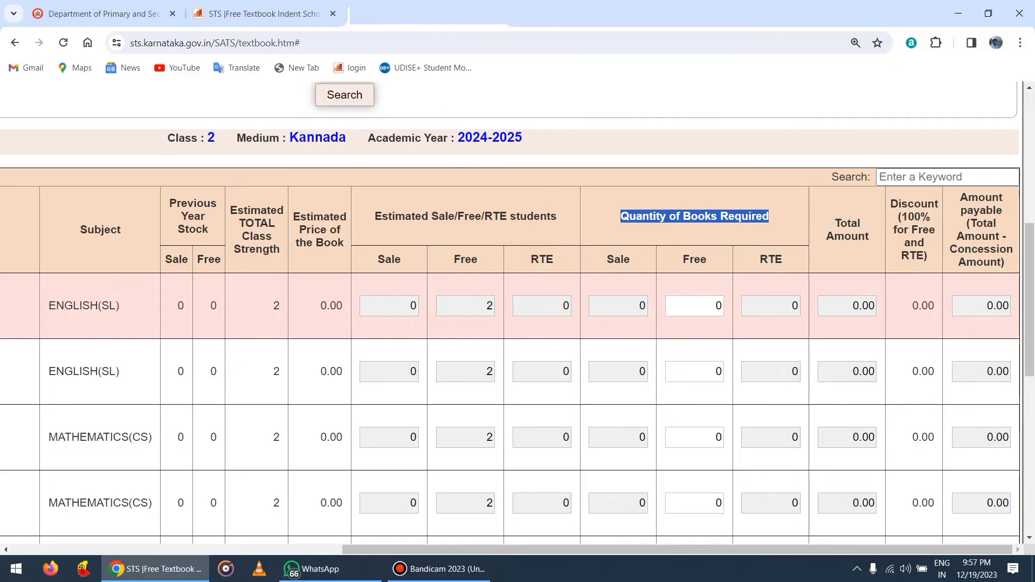
Step: Set the required Free quantity to 2 for the class 2 English and Mathematics titles
double_click(719, 306)
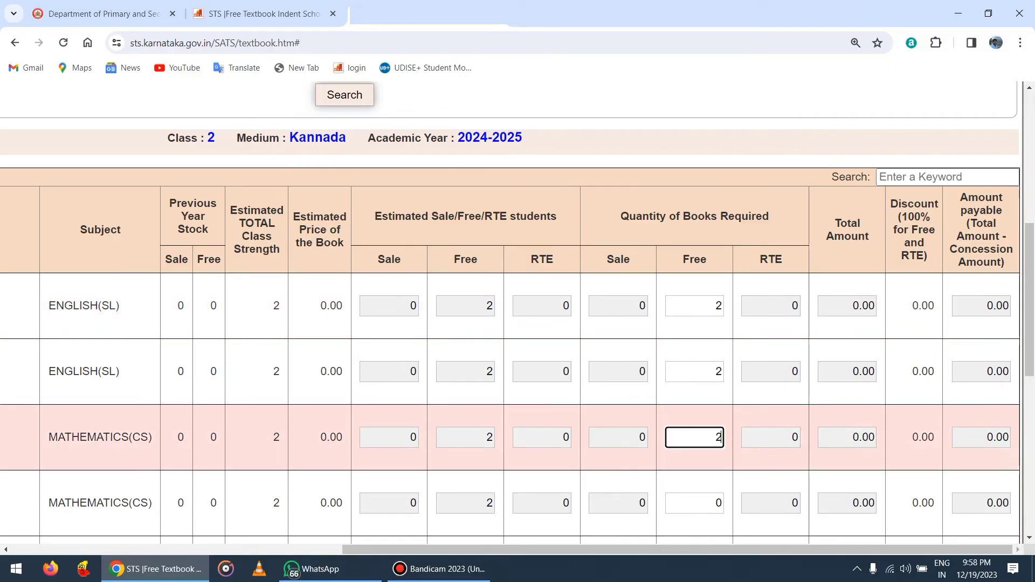
scroll(701, 437, down, 5)
key(Tab)
text(2)
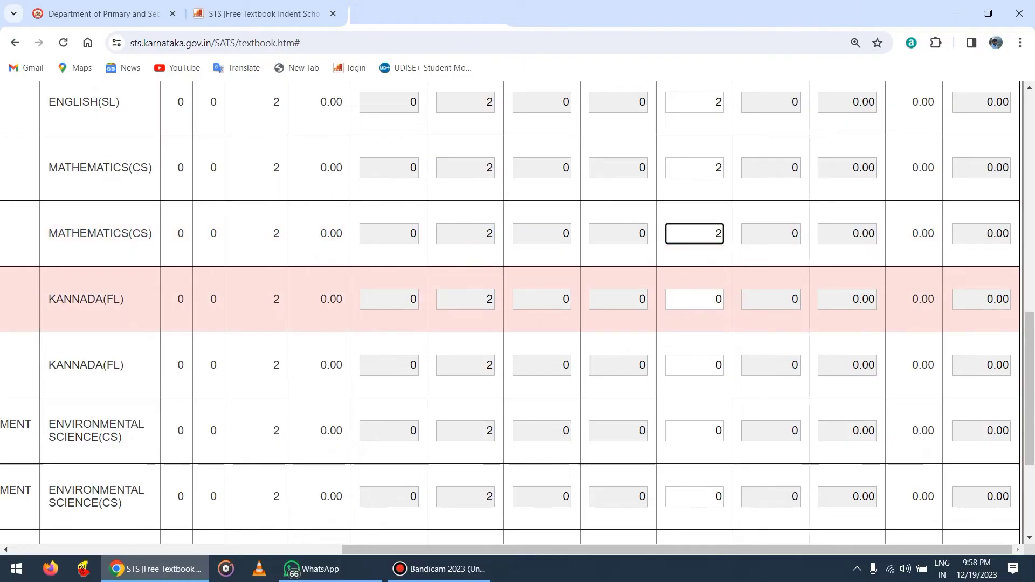
Step: Set the required Free quantity to 2 for the class 2 Kannada and Environmental Science titles, including the last Kannada row
key(Tab)
text(2)
key(Tab)
text(2)
scroll(512, 313, down, 3)
key(Tab)
text(2)
key(Tab)
text(2)
key(Tab)
text(2)
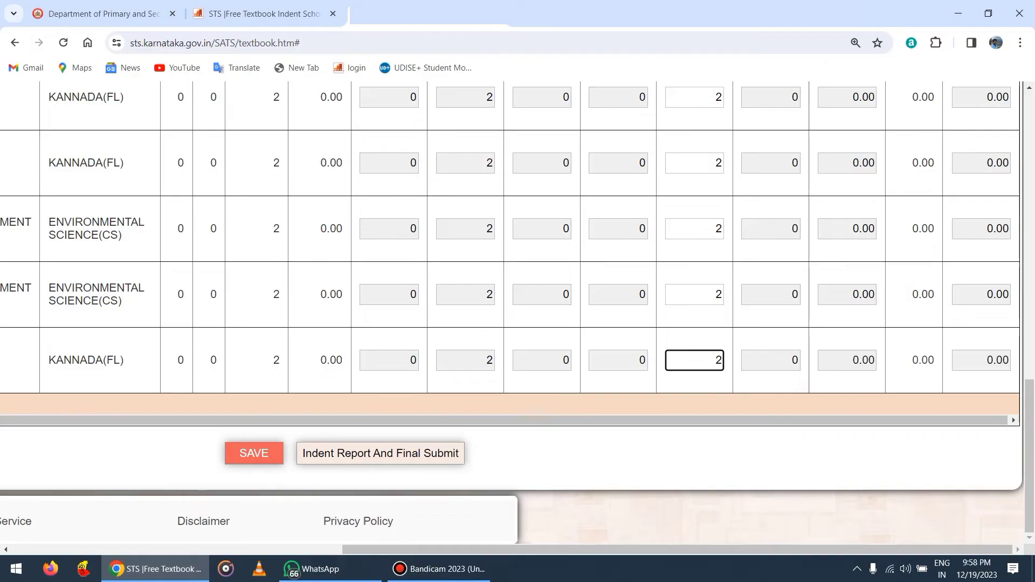
Step: Save the class 2 Kannada medium indent and check the submission status
click(254, 453)
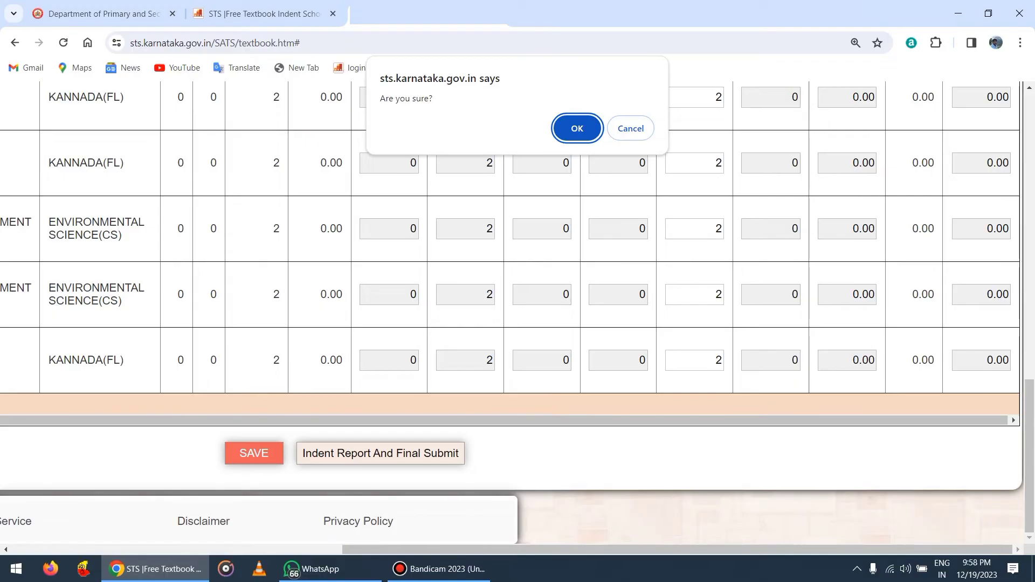
key(Return)
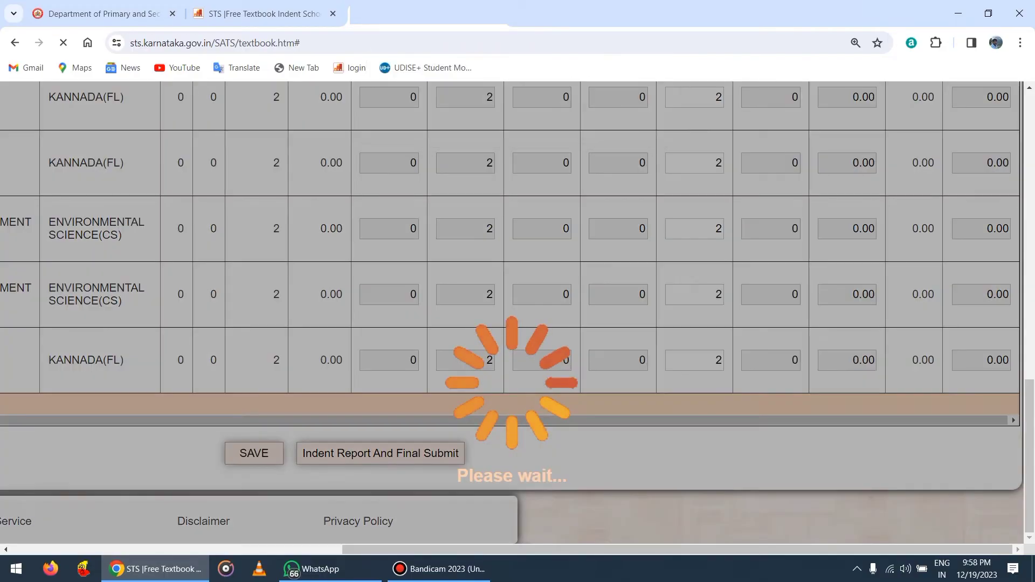
scroll(598, 312, down, 4)
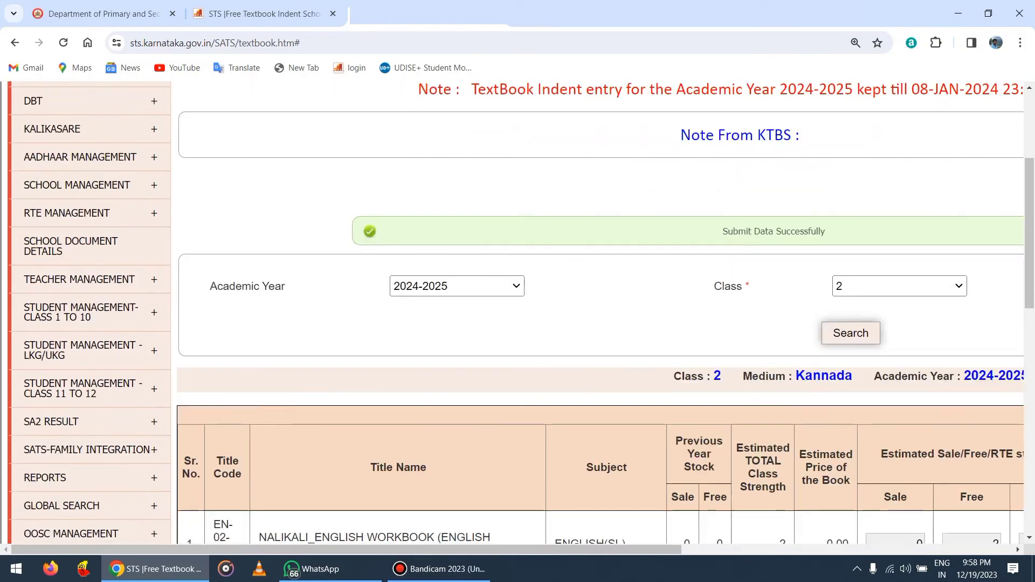
drag(722, 232, 825, 232)
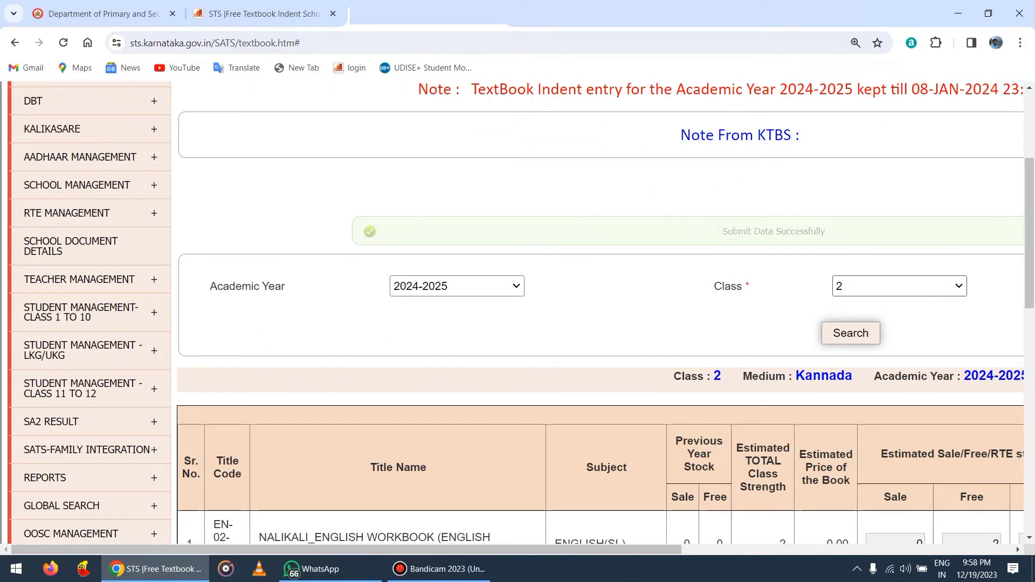
Step: Choose class 3 for the 2024-2025 textbook indent search
click(899, 286)
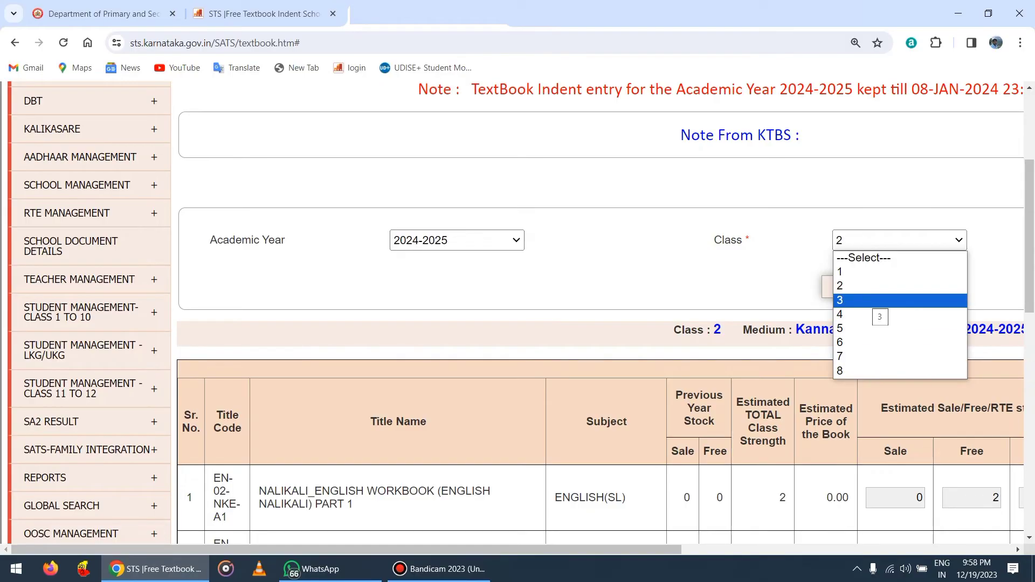
click(870, 300)
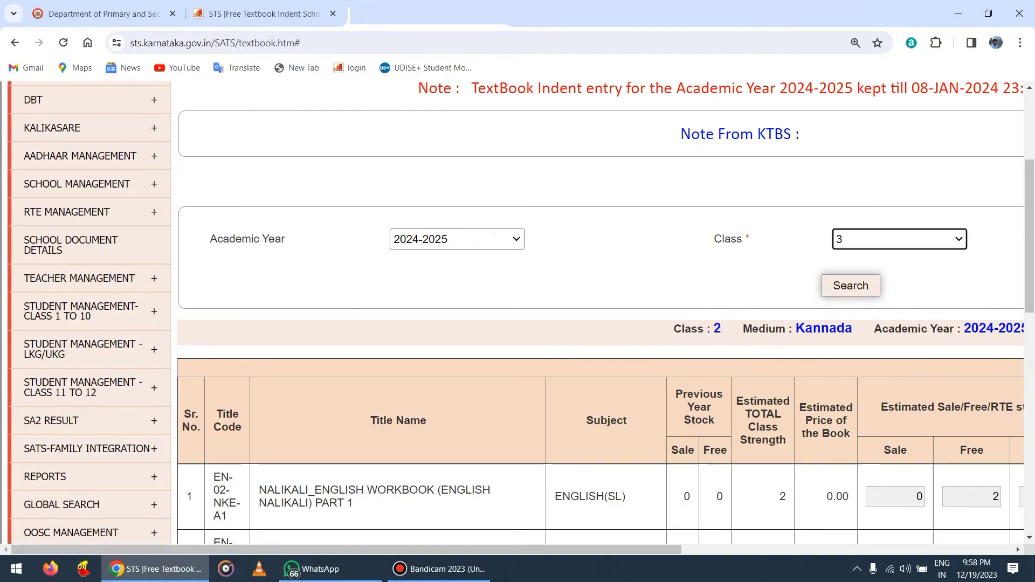
scroll(521, 312, down, 1)
scroll(522, 312, down, 3)
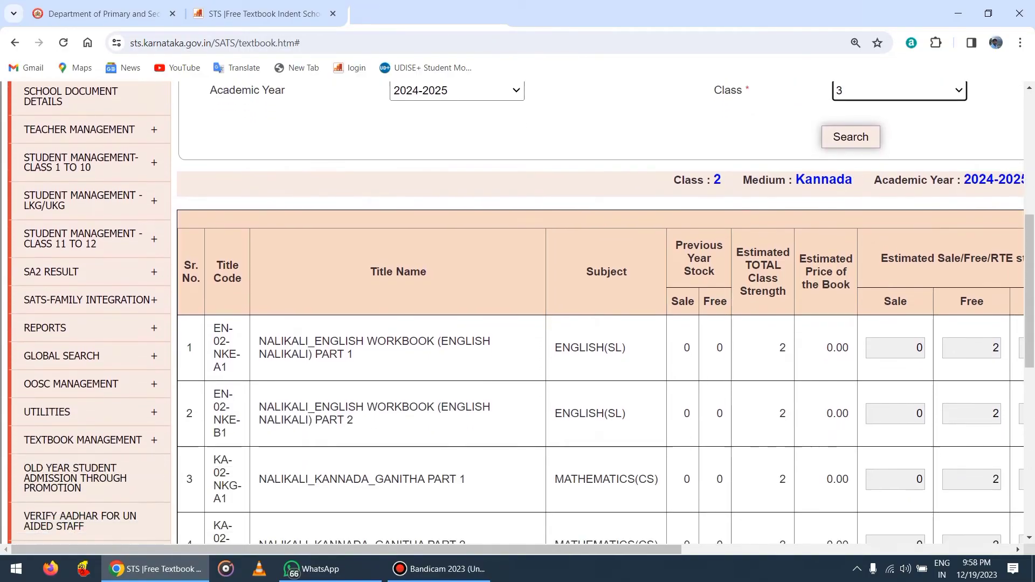
scroll(521, 313, up, 4)
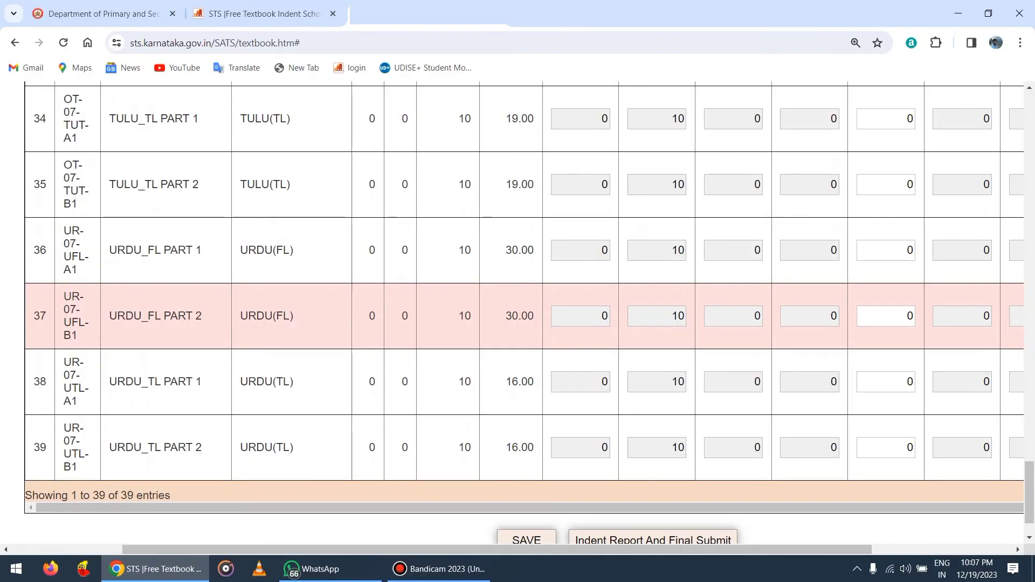
Step: Save the class 7 Kannada medium indent and check the submission status
scroll(521, 313, down, 1)
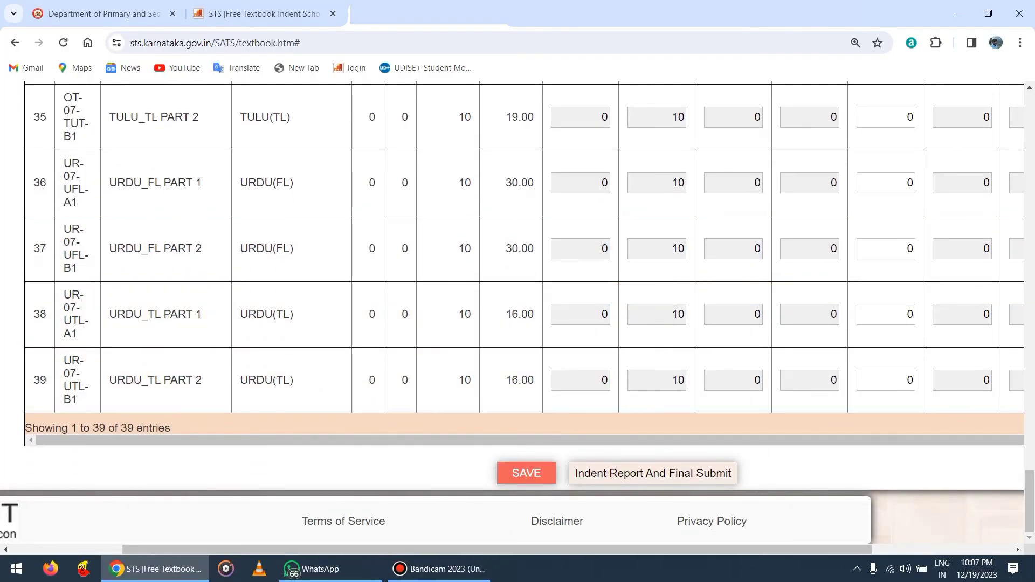
click(526, 473)
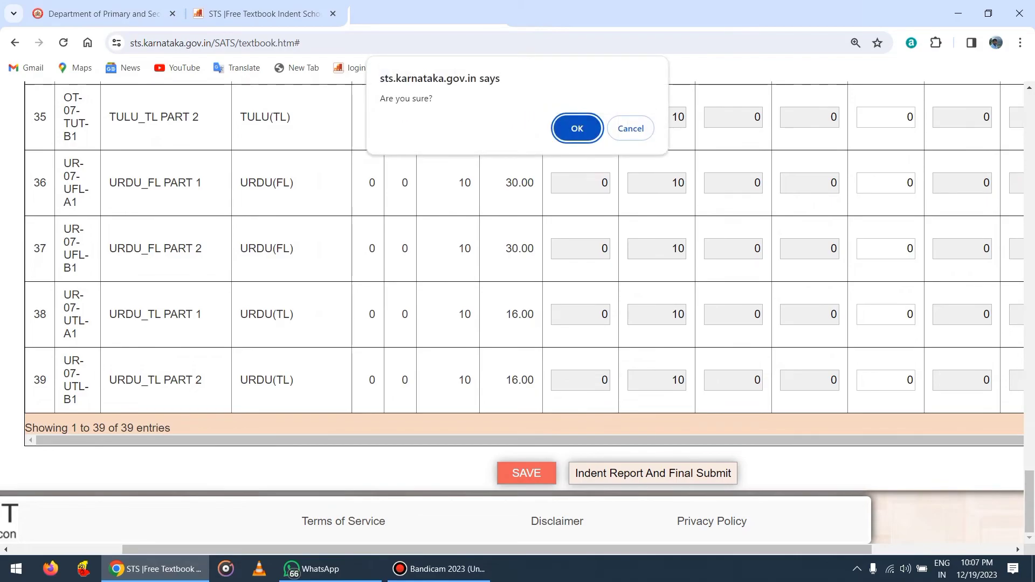
key(Return)
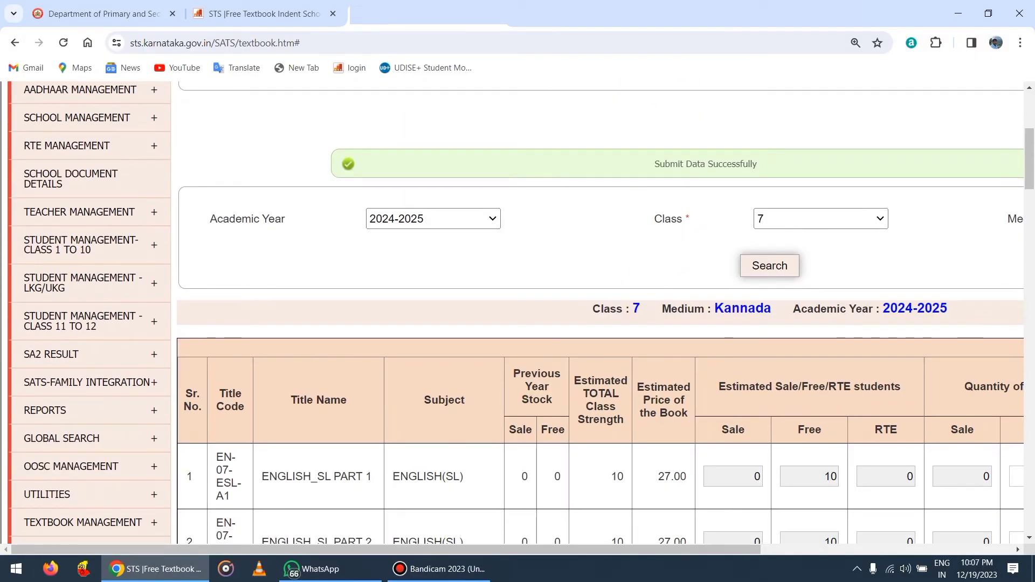
drag(653, 163, 757, 163)
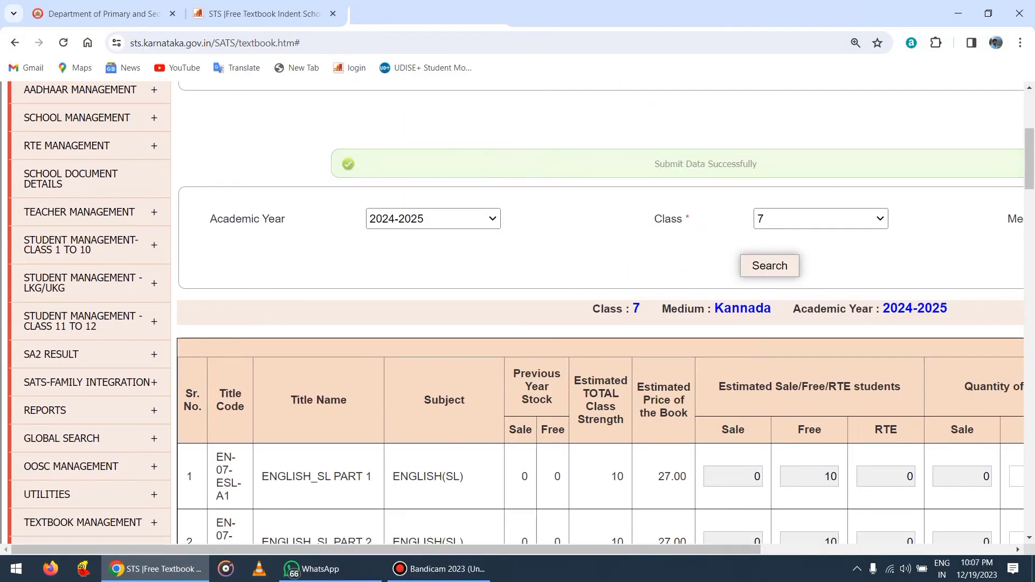
Step: Go through the saved class 7 titles and open the indent report for final submission
scroll(599, 313, down, 15)
scroll(598, 313, down, 20)
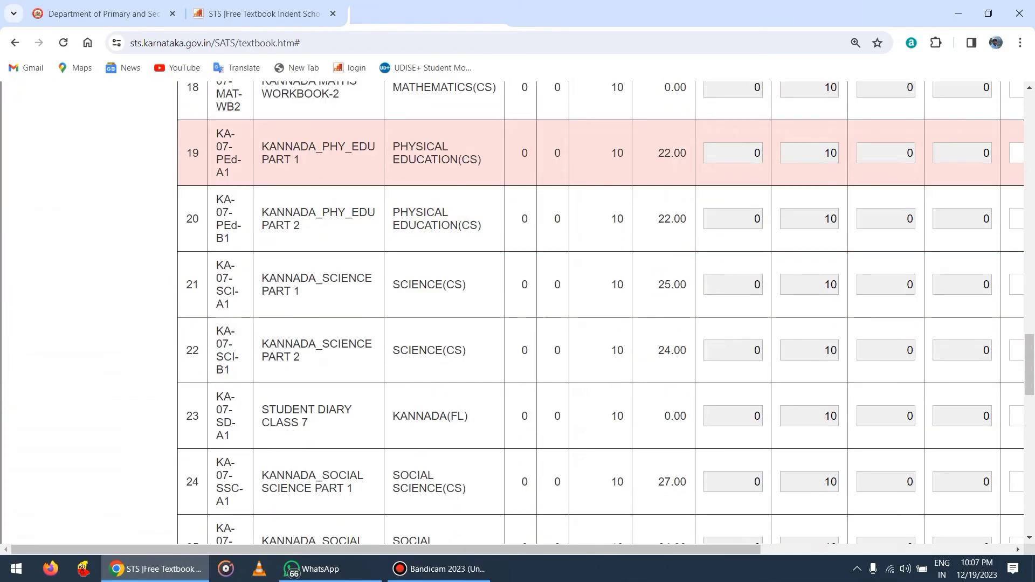
scroll(598, 232, down, 8)
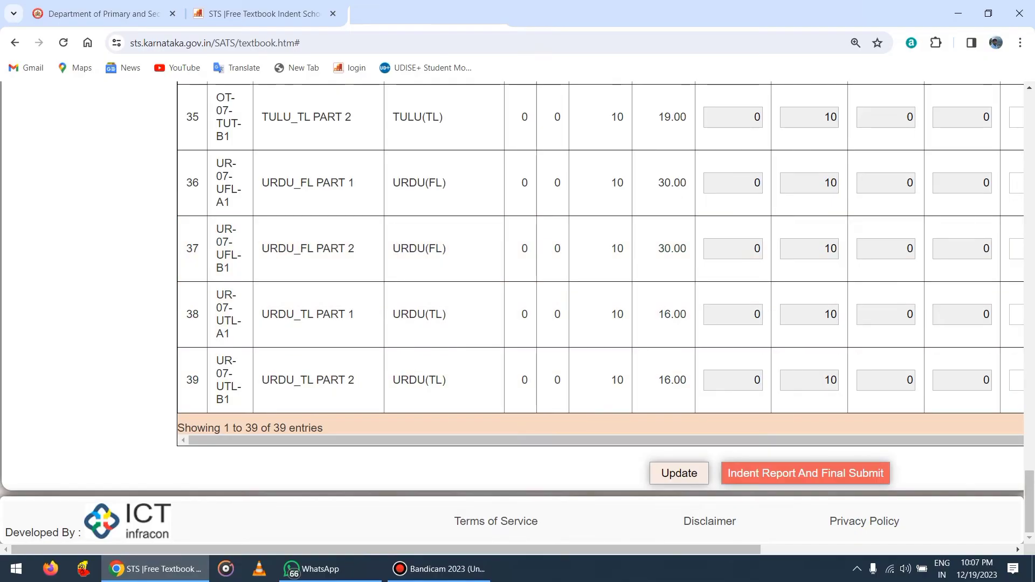
click(806, 473)
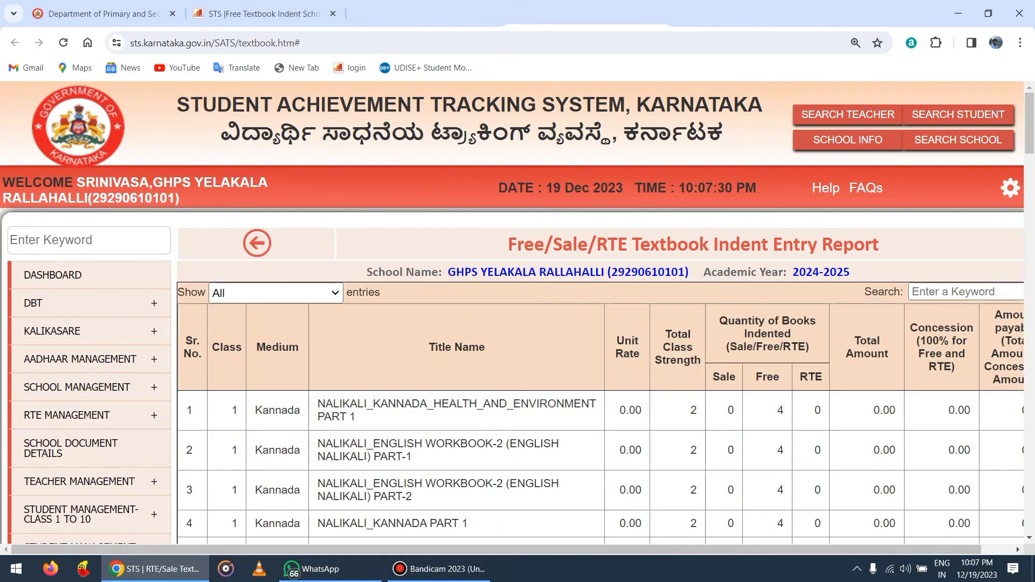
Step: Examine the indent entry report's class-wise titles, indented quantities, amount columns and totals row
scroll(601, 377, down, 20)
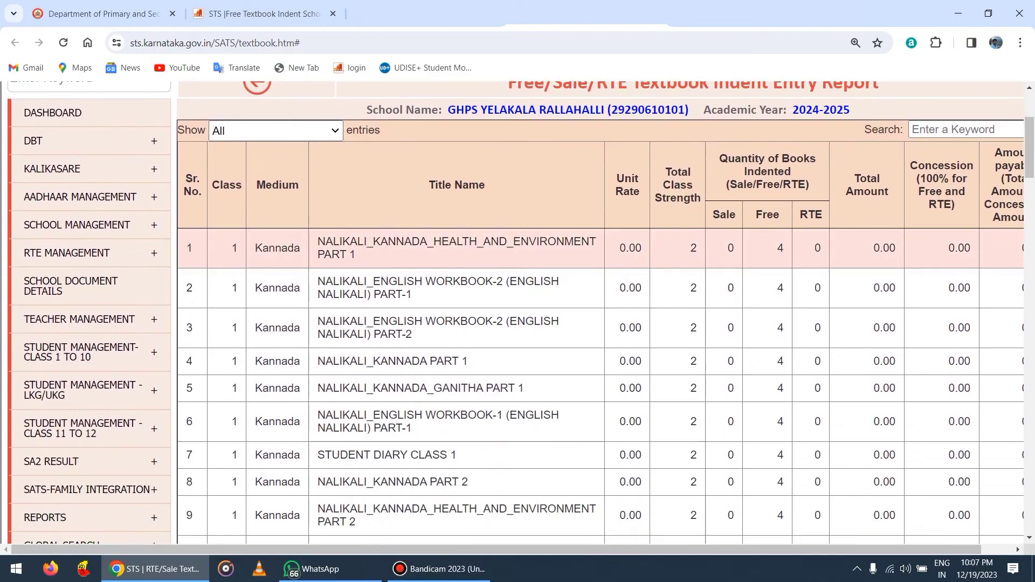
scroll(600, 288, down, 12)
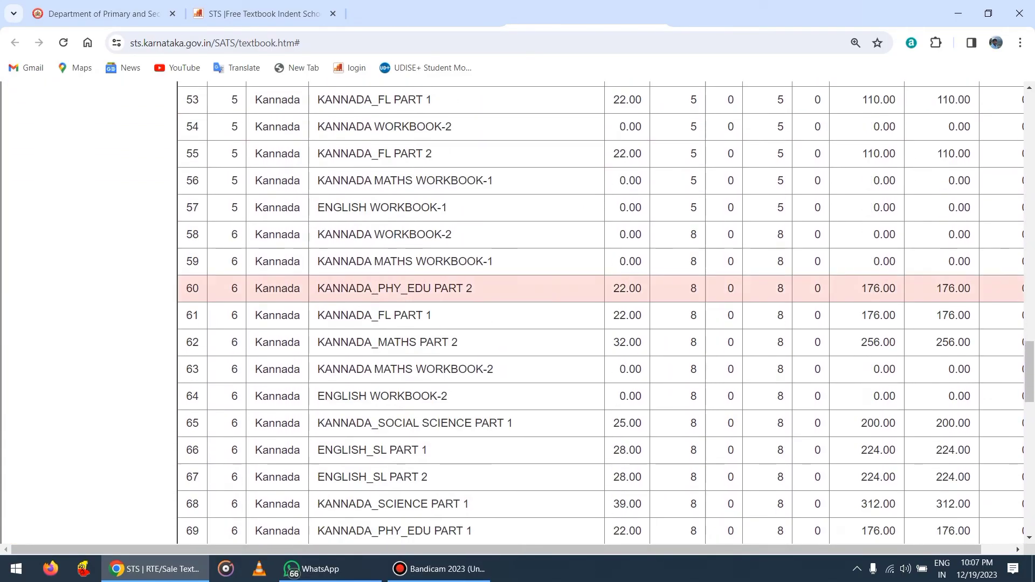
scroll(601, 288, down, 15)
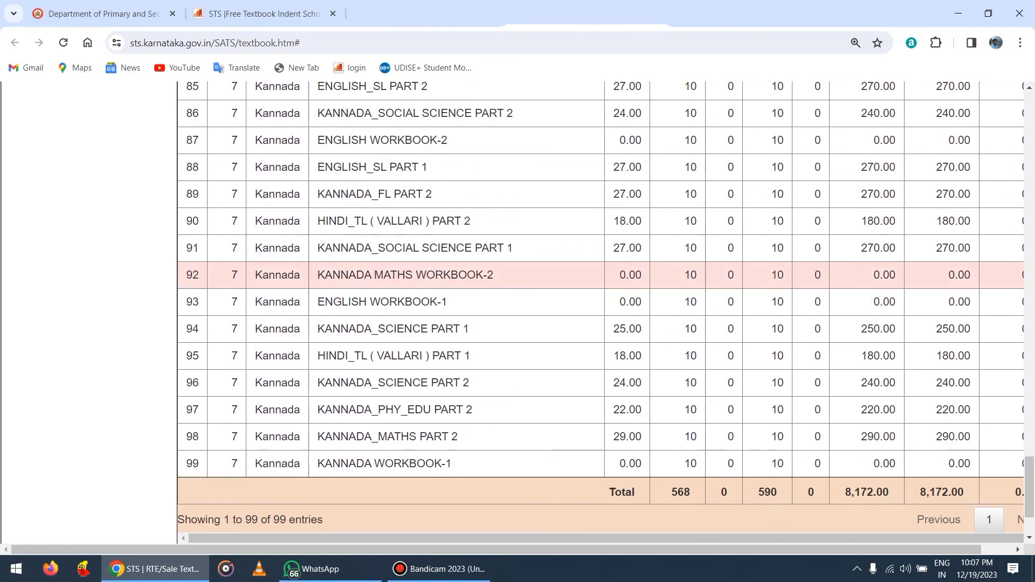
scroll(601, 275, up, 20)
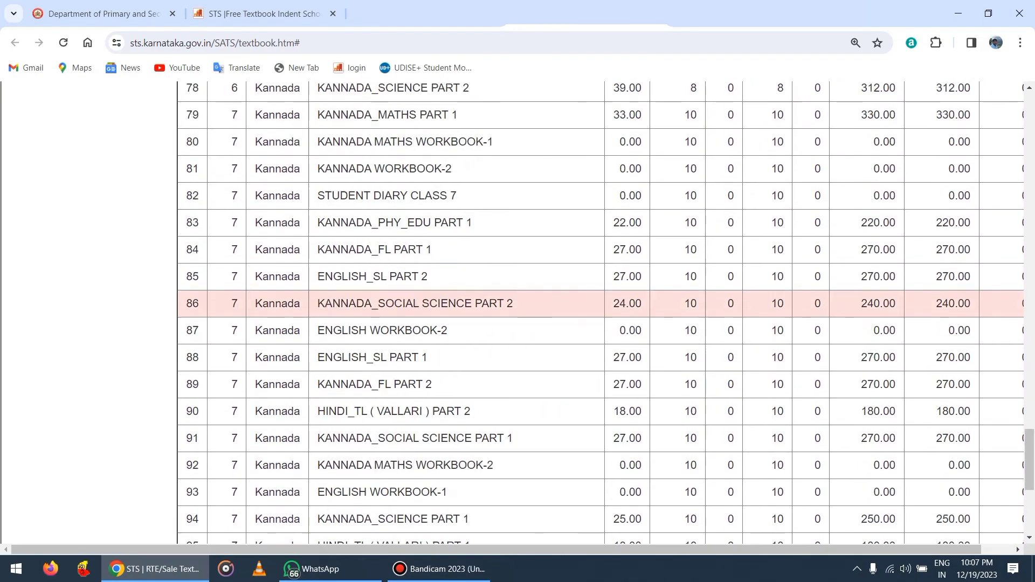
scroll(601, 311, up, 20)
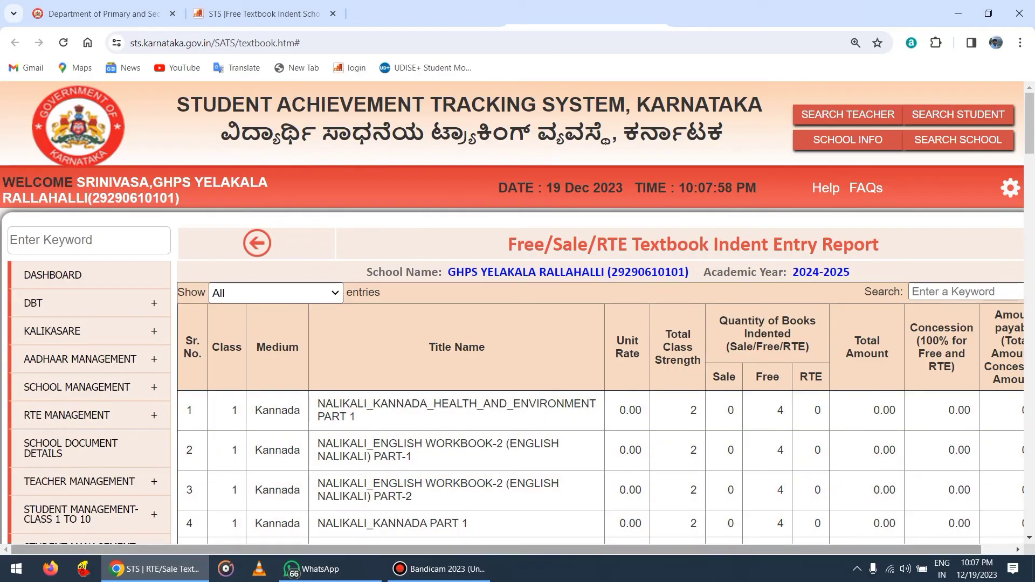
scroll(512, 550, right, 1)
drag(512, 550, 517, 550)
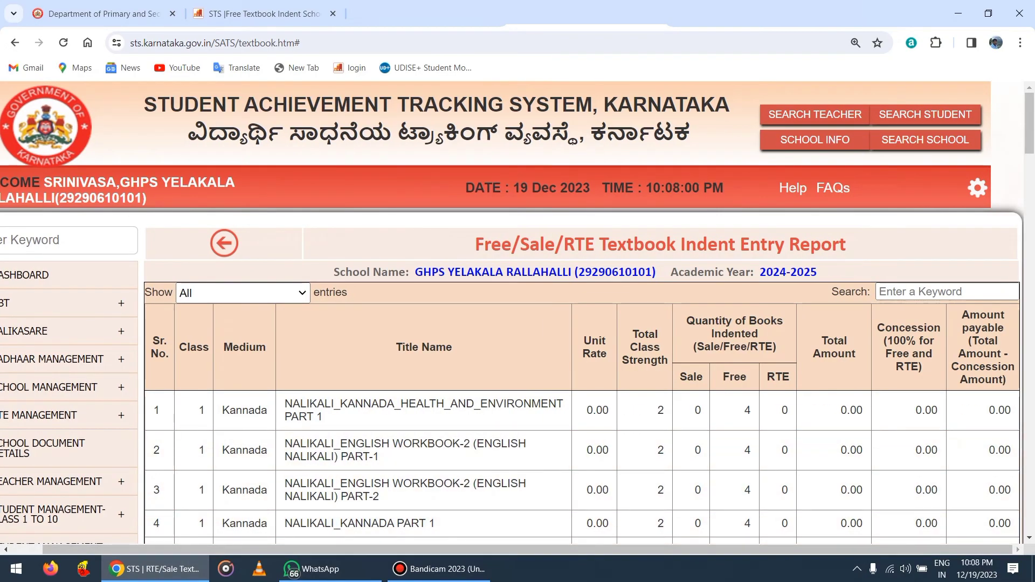
scroll(583, 312, down, 15)
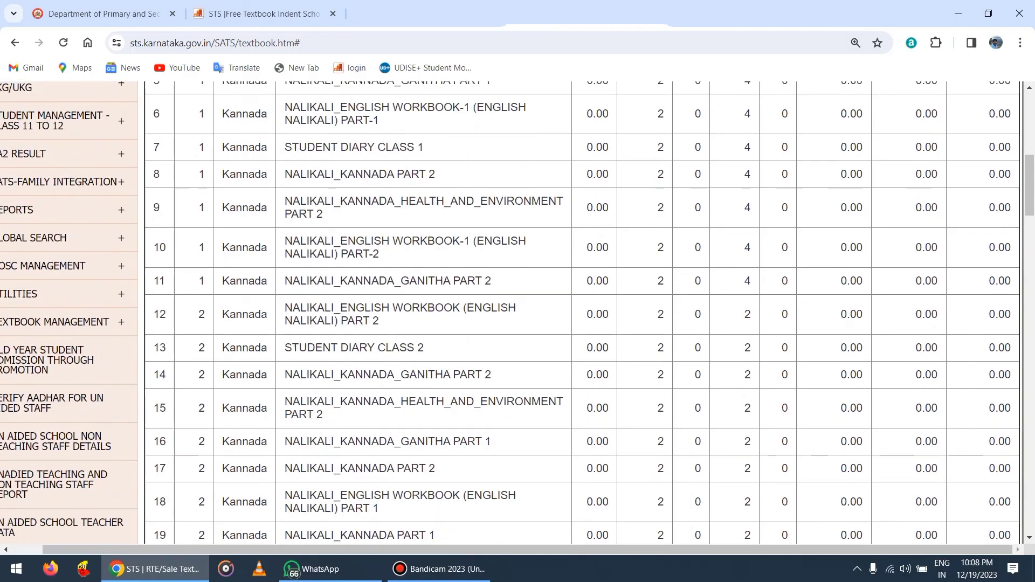
scroll(583, 323, down, 20)
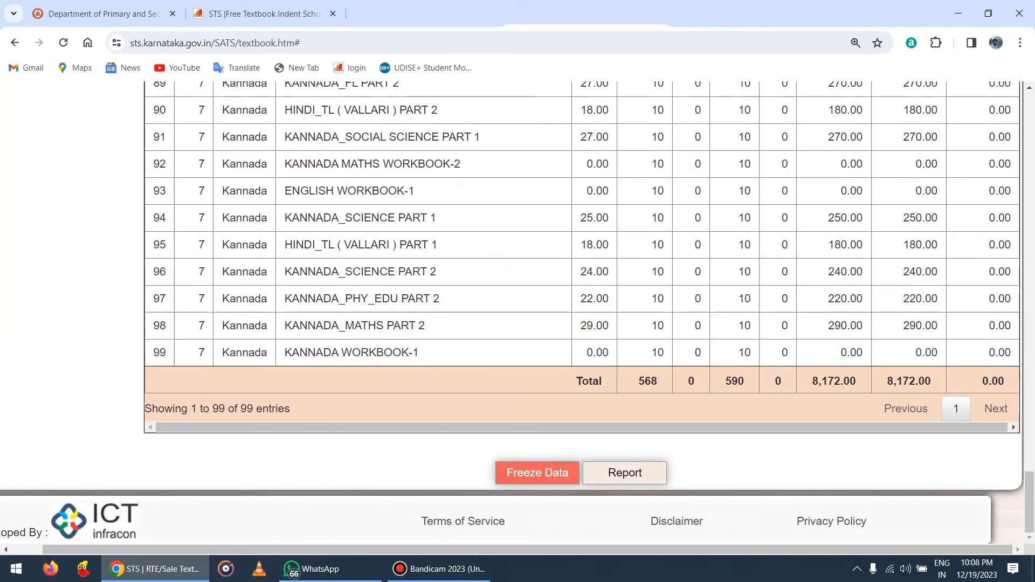
Step: Freeze the school's 2024-2025 textbook indent data, accepting the class 8 reminder, and check the freeze status
click(538, 473)
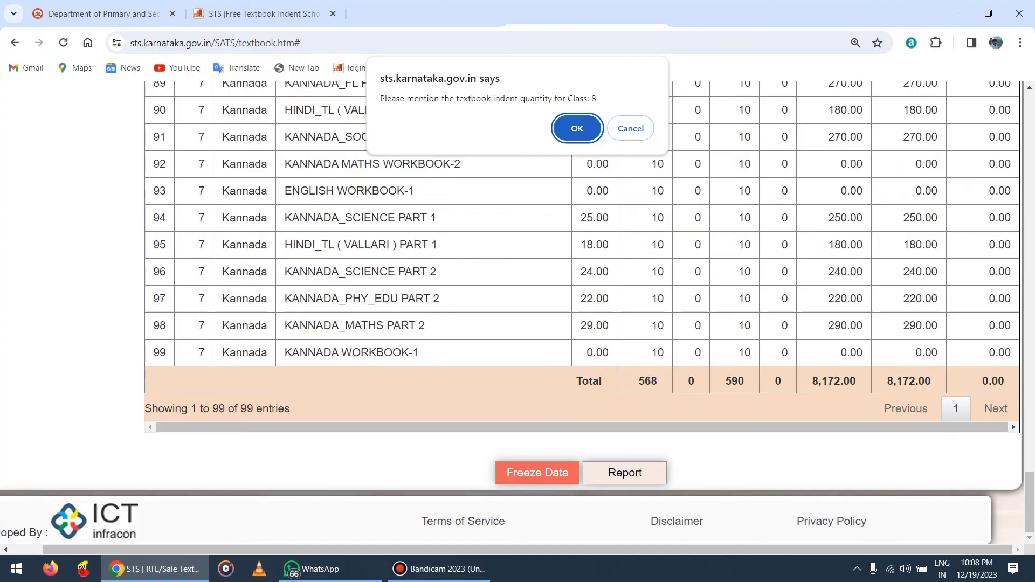
key(Return)
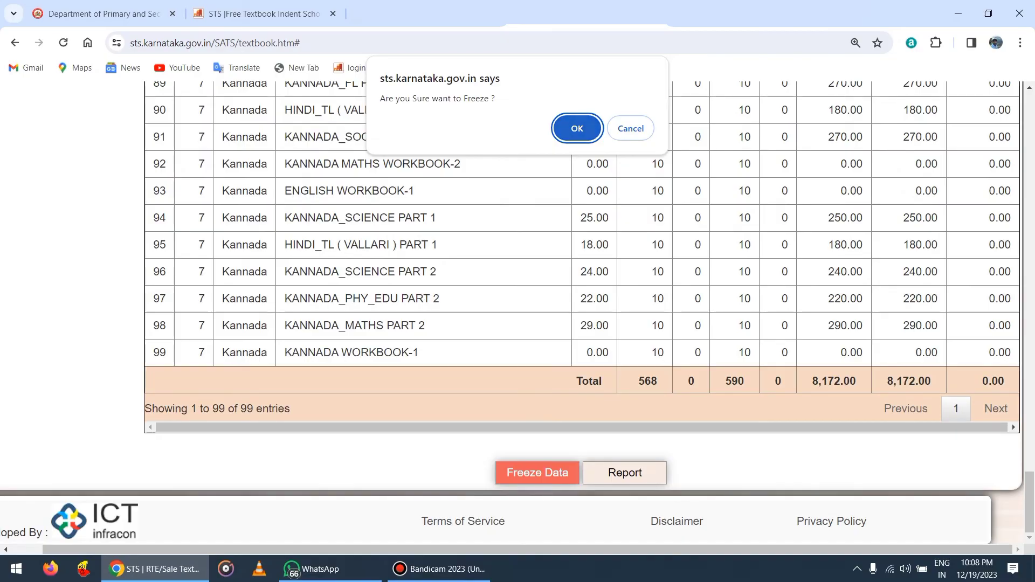
key(Return)
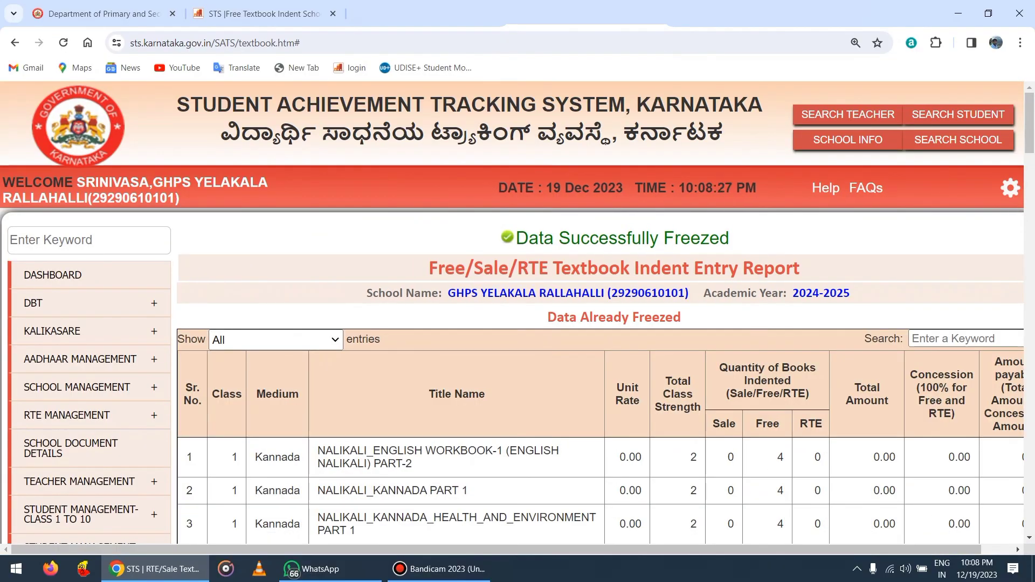
drag(516, 238, 730, 238)
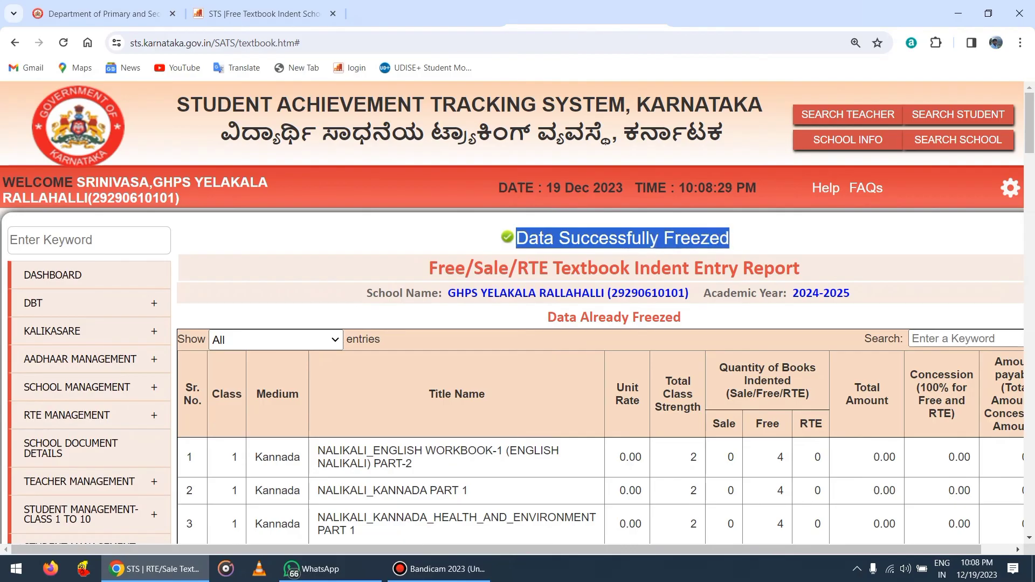
Step: Generate the frozen indent report and save it as Textbook School Indent Report.pdf in the 2024-25 TEXTBOOK INDENT folder
scroll(600, 312, down, 20)
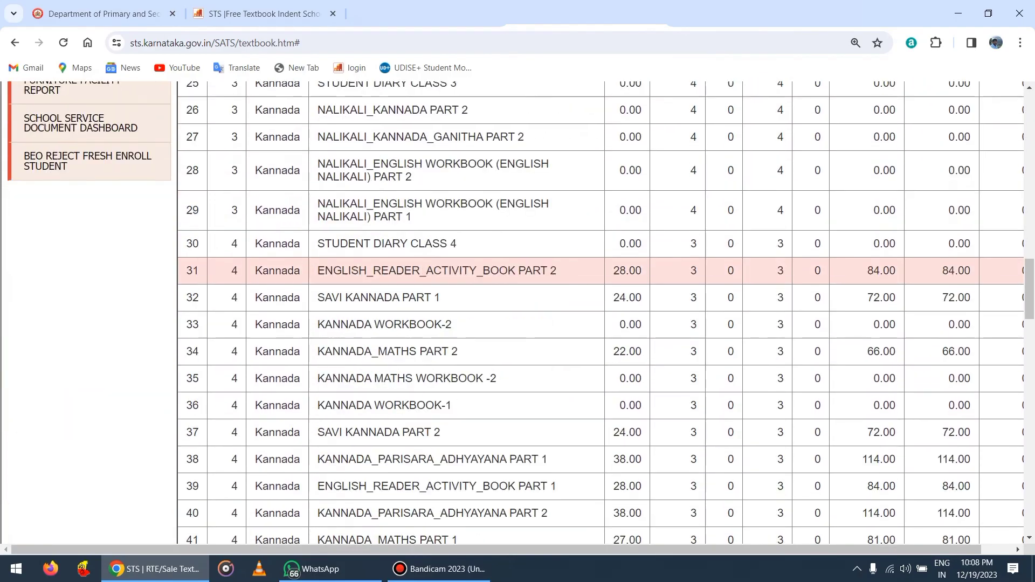
scroll(601, 312, down, 20)
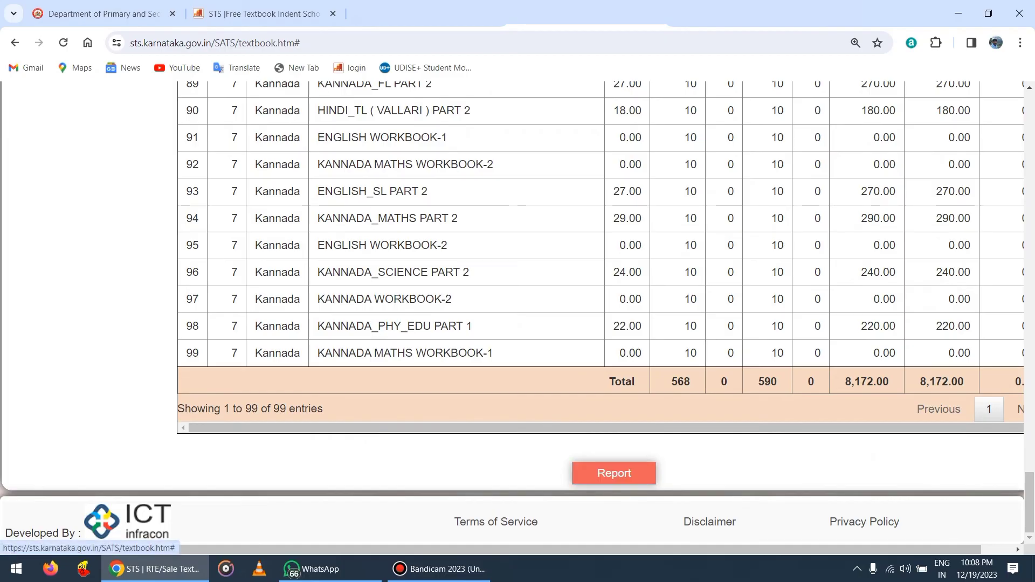
click(614, 473)
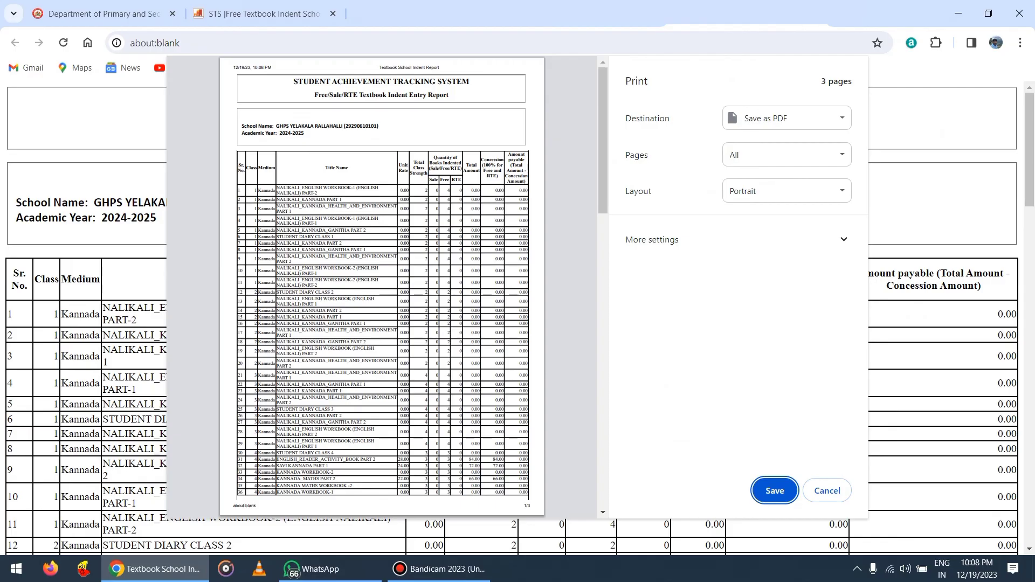
scroll(382, 287, down, 10)
click(776, 493)
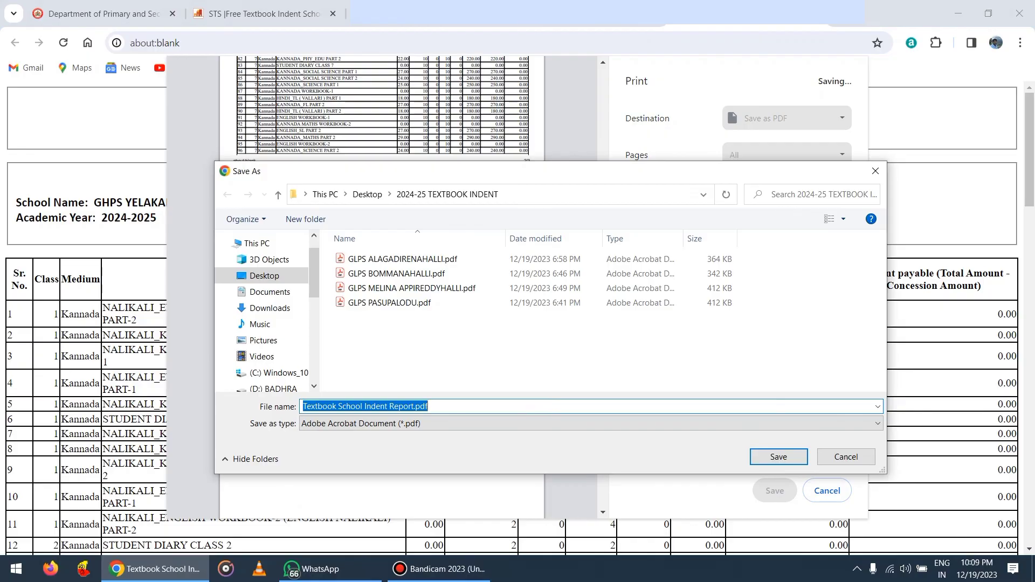
key(Return)
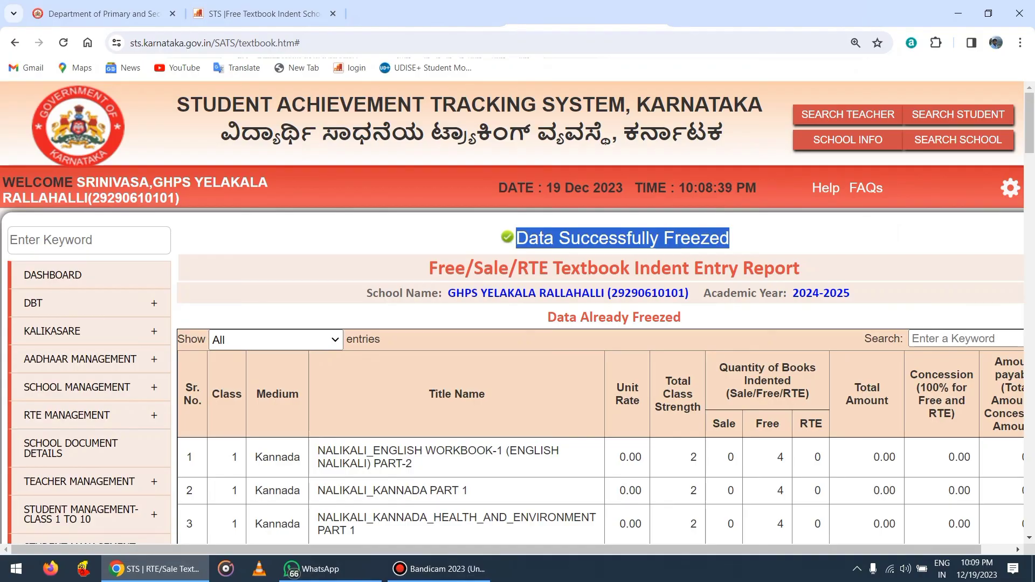
Step: Review the frozen indent entry report from the class 1 titles through the totals row and back to the freeze status
click(731, 239)
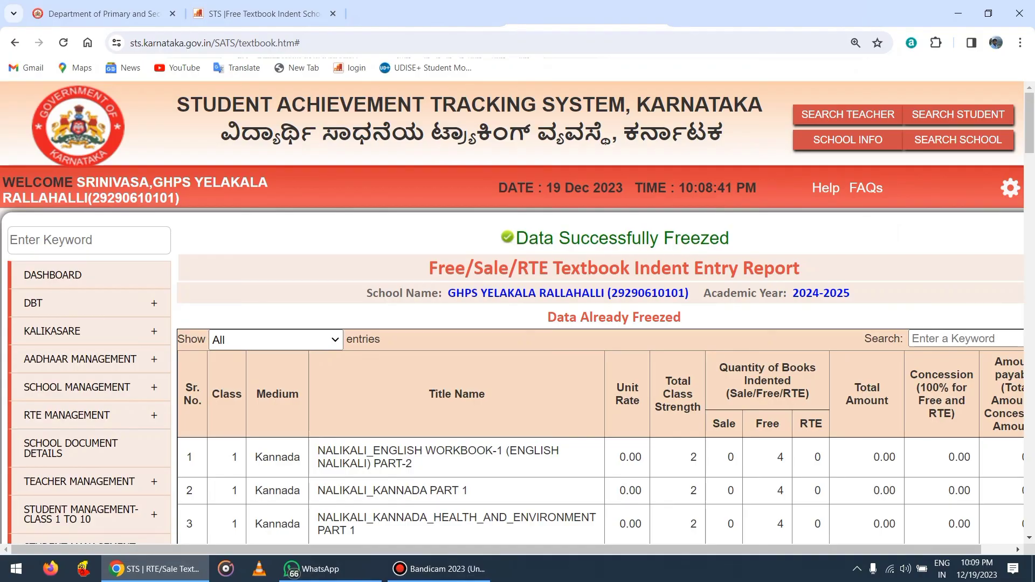
scroll(601, 313, down, 20)
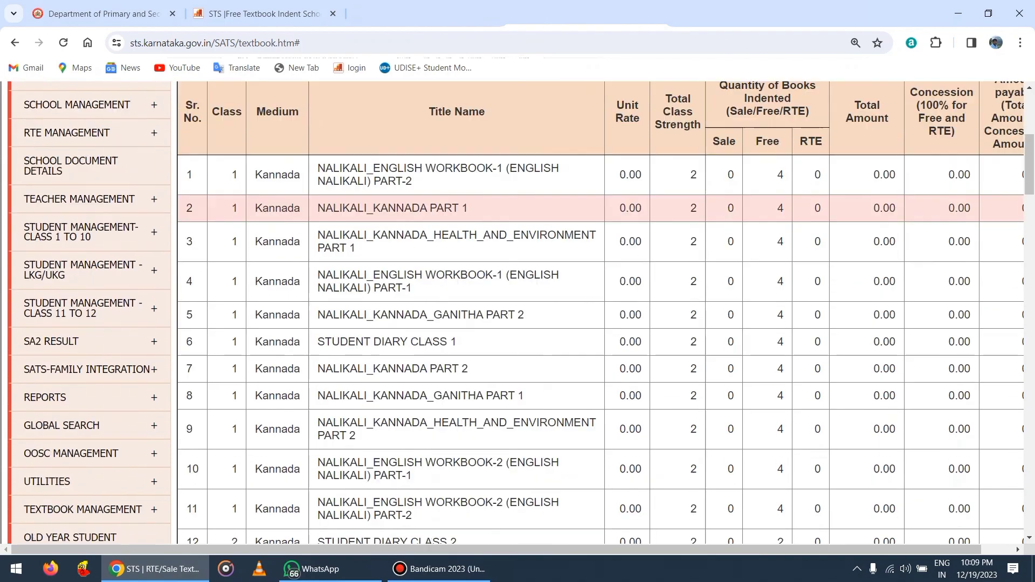
scroll(601, 313, down, 20)
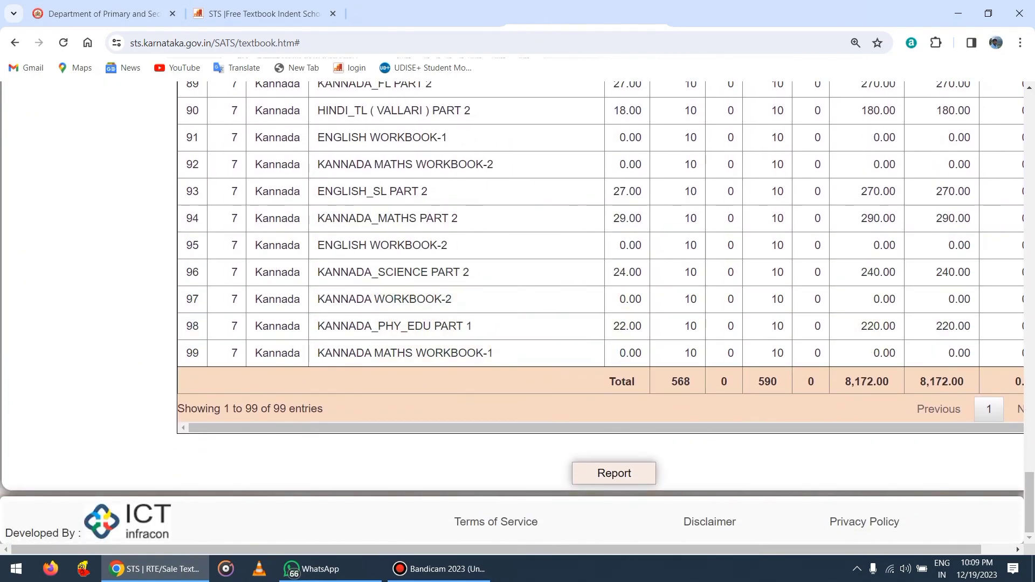
scroll(601, 354, up, 10)
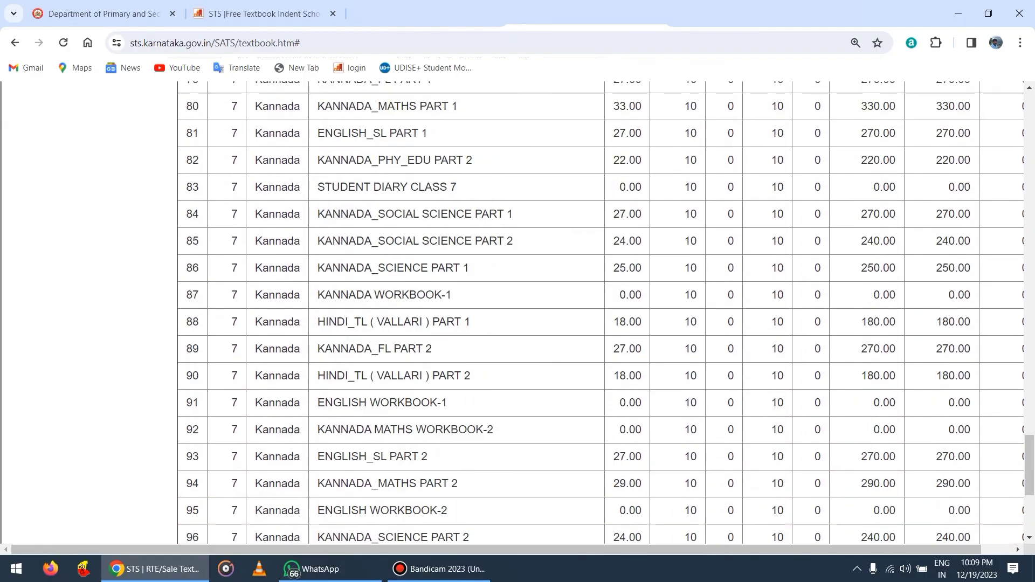
scroll(602, 326, up, 7)
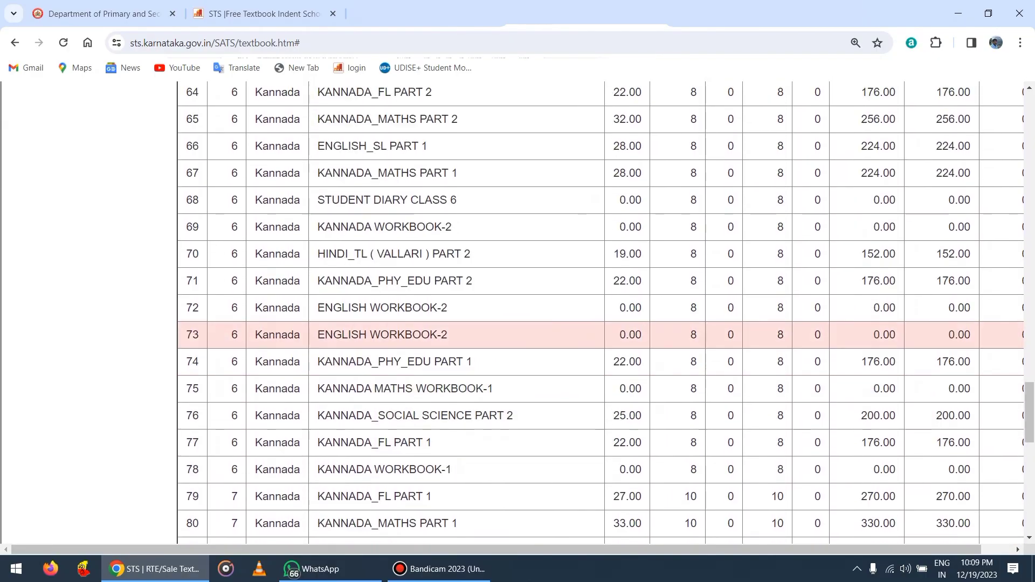
scroll(601, 323, up, 6)
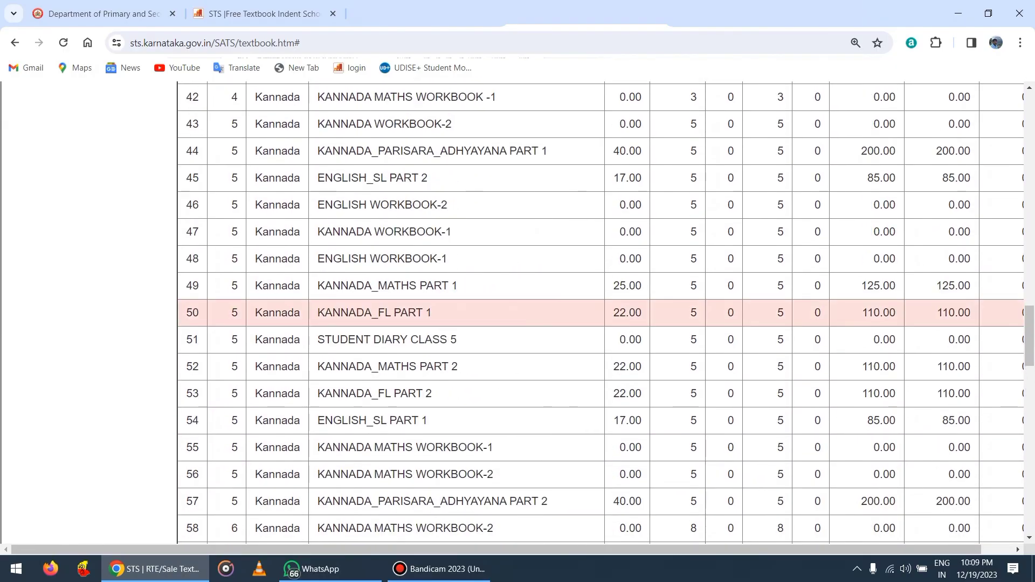
scroll(601, 329, up, 5)
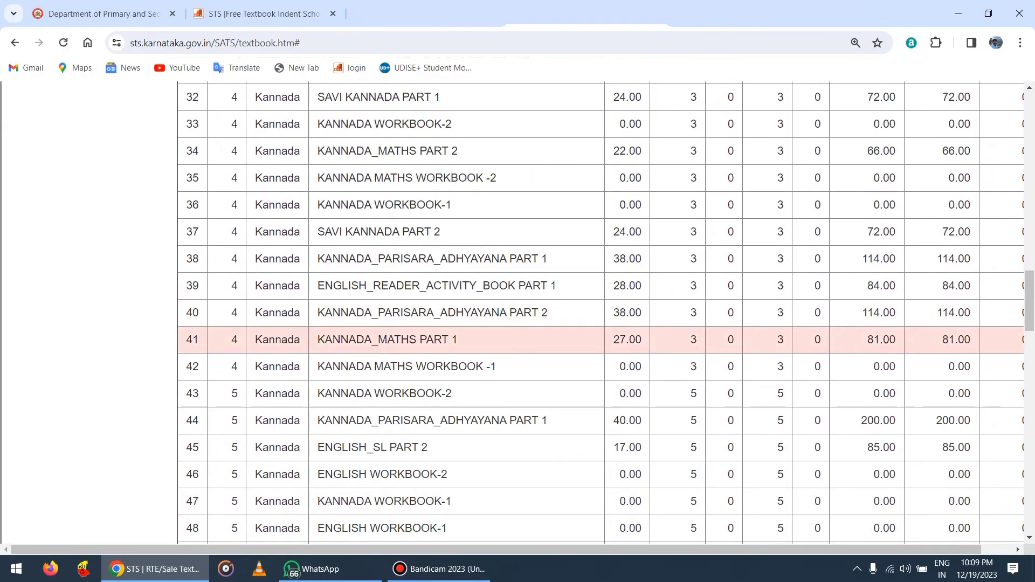
scroll(601, 340, up, 6)
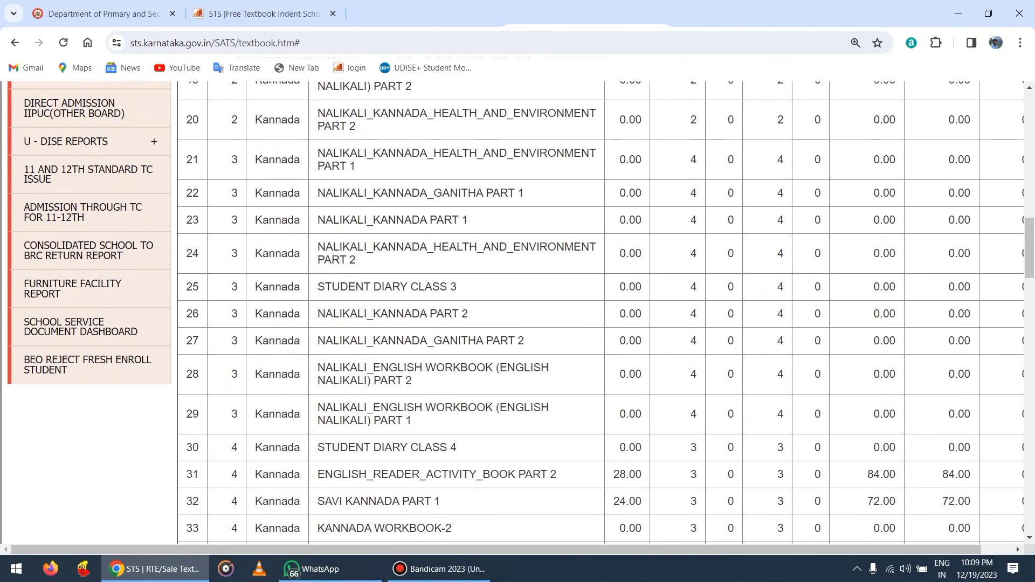
scroll(601, 337, up, 14)
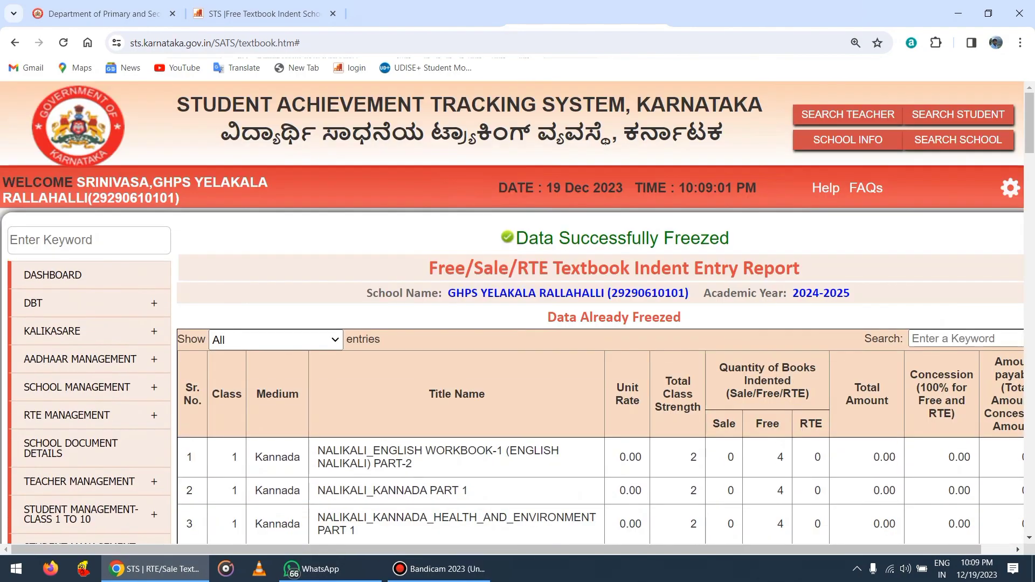
Step: Recheck the class strength and free book quantities for the class 1 to 3 Nalikali titles in the frozen report
scroll(602, 337, down, 3)
scroll(601, 345, down, 9)
scroll(602, 345, up, 2)
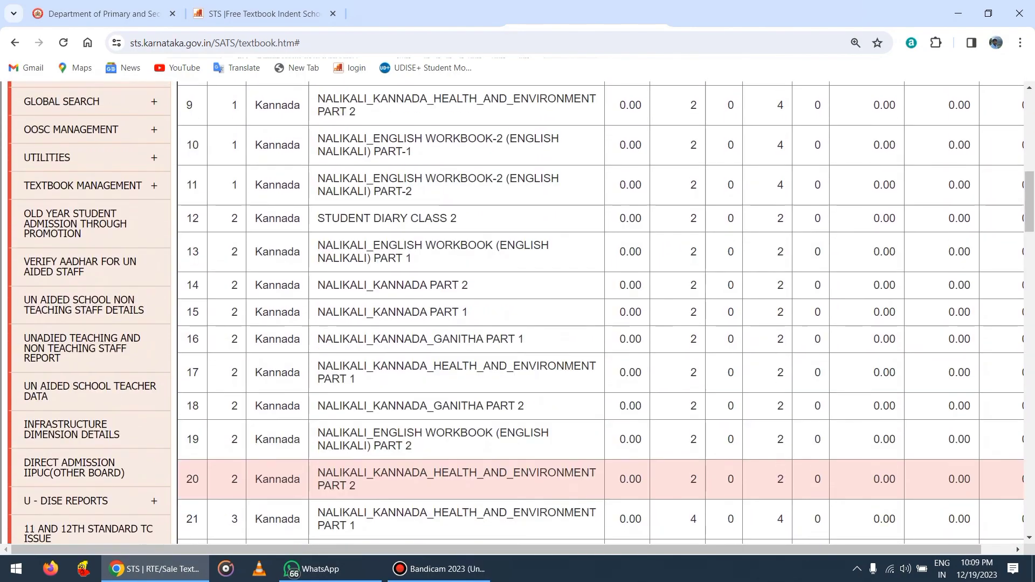
scroll(601, 366, up, 7)
scroll(602, 367, down, 10)
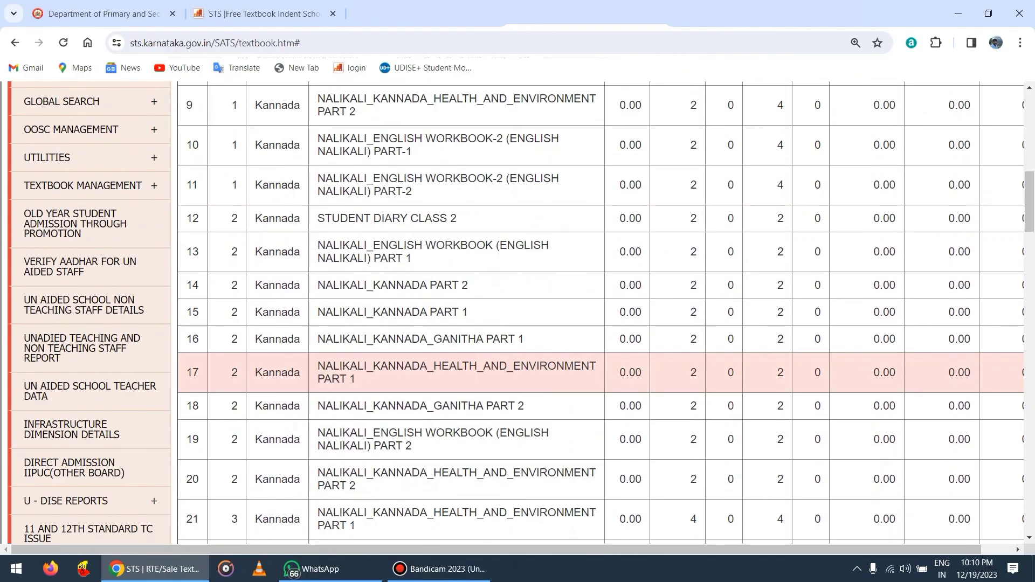
scroll(602, 351, down, 1)
scroll(601, 351, down, 8)
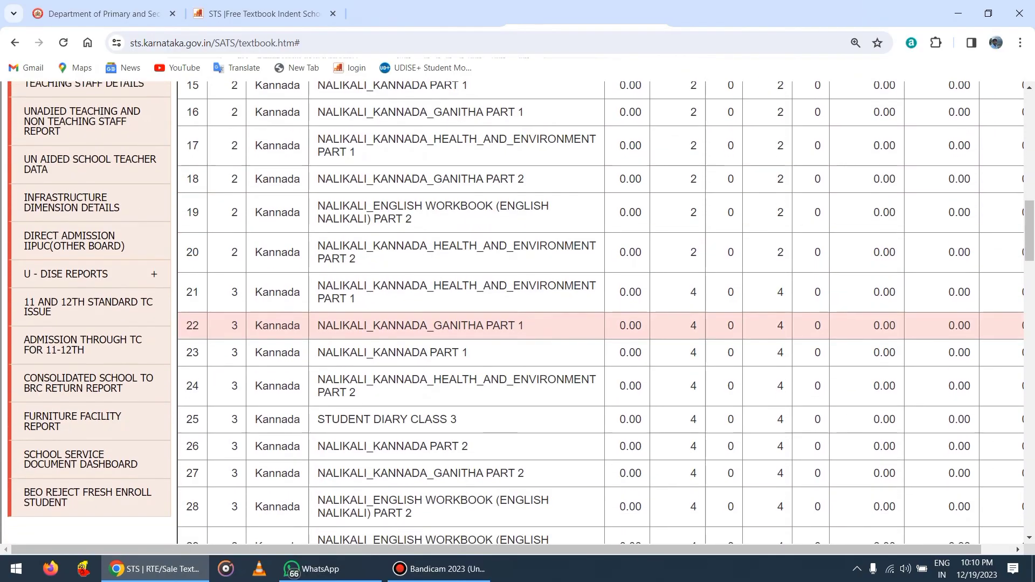